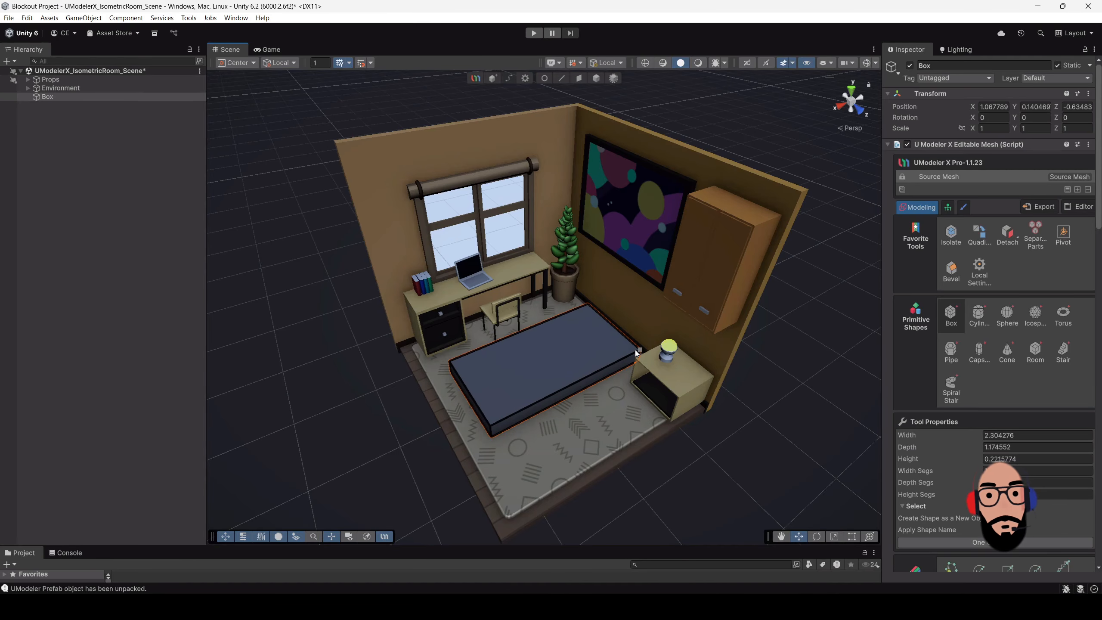
- Inset the top face of the bed's box evenly to leave a narrow border around it
click(635, 350)
alt+drag(533, 367, 573, 384)
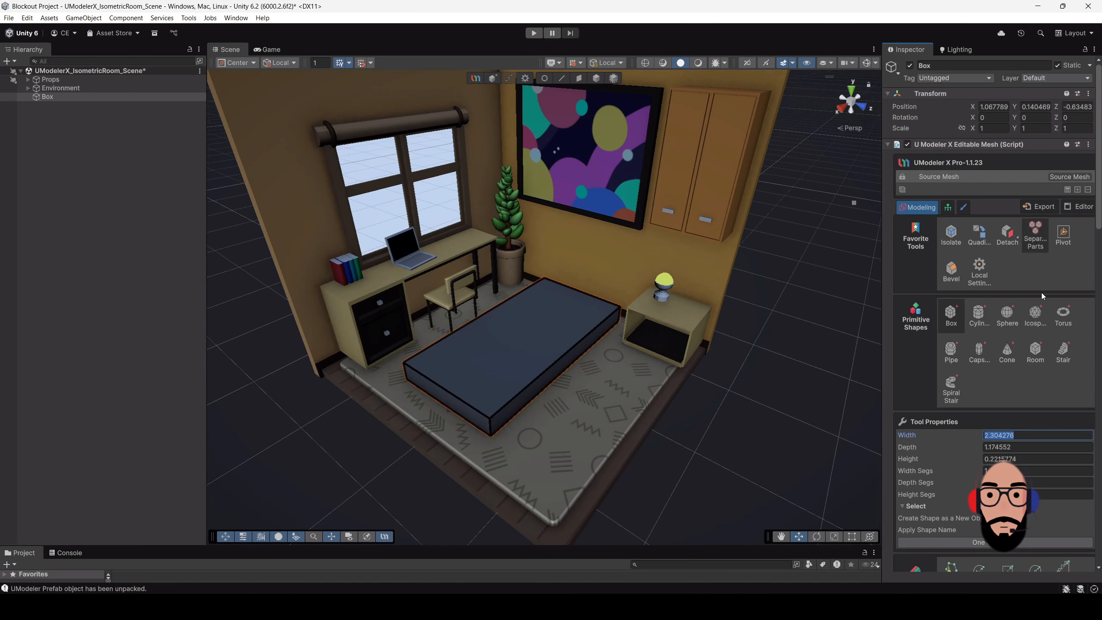
scroll(1042, 296, down, 9)
click(1065, 389)
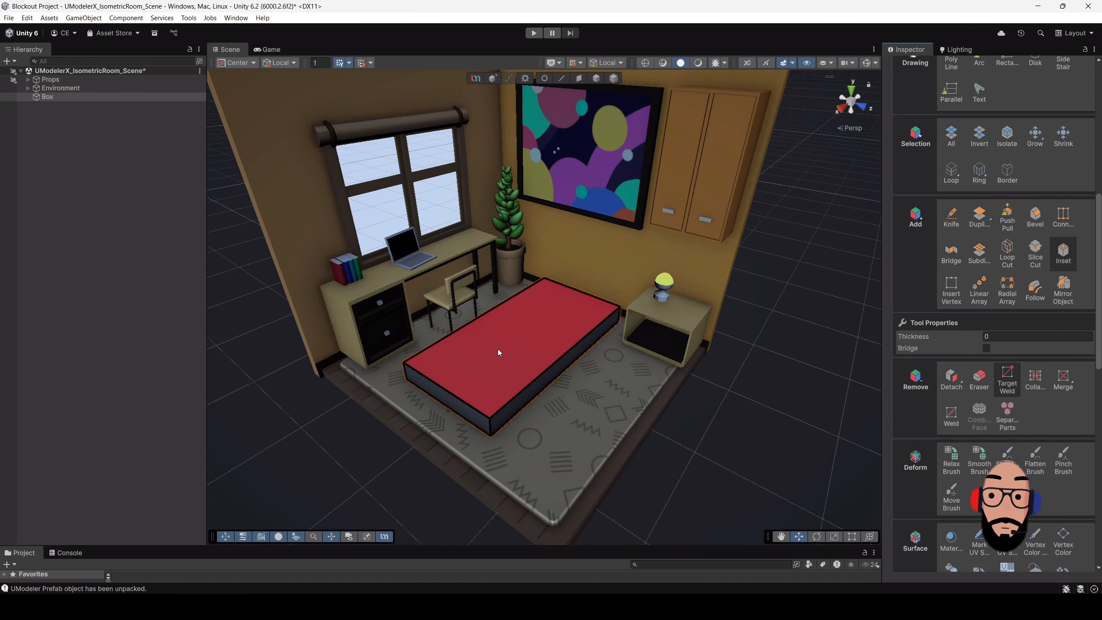
drag(498, 360, 579, 365)
- Extrude the inset top face of the bed base upward by about 0.105
click(573, 79)
click(526, 341)
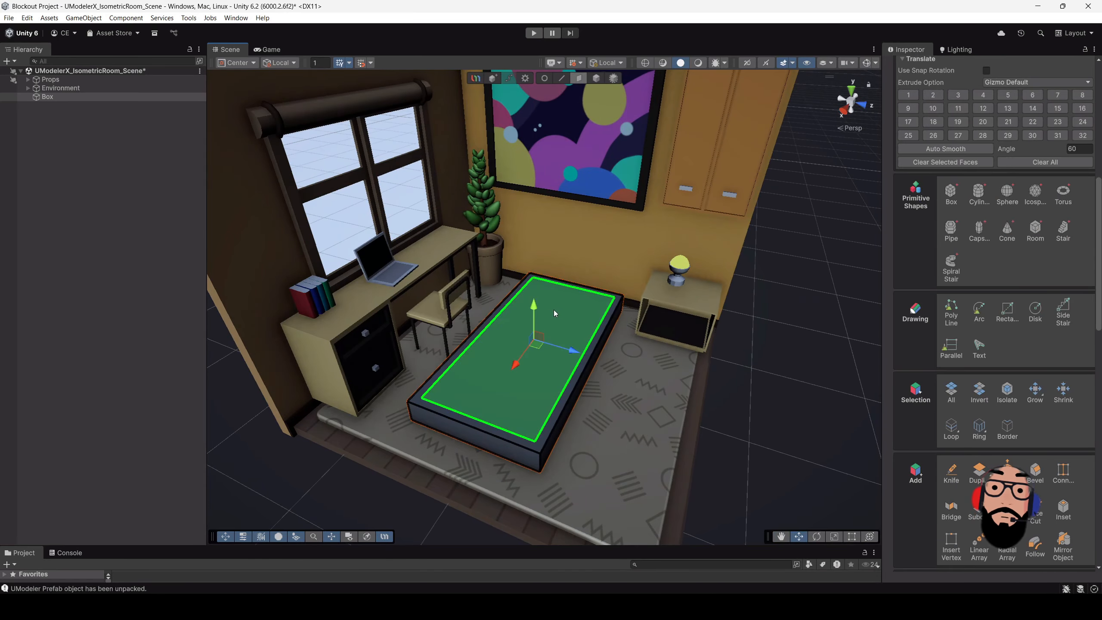
drag(534, 304, 532, 299)
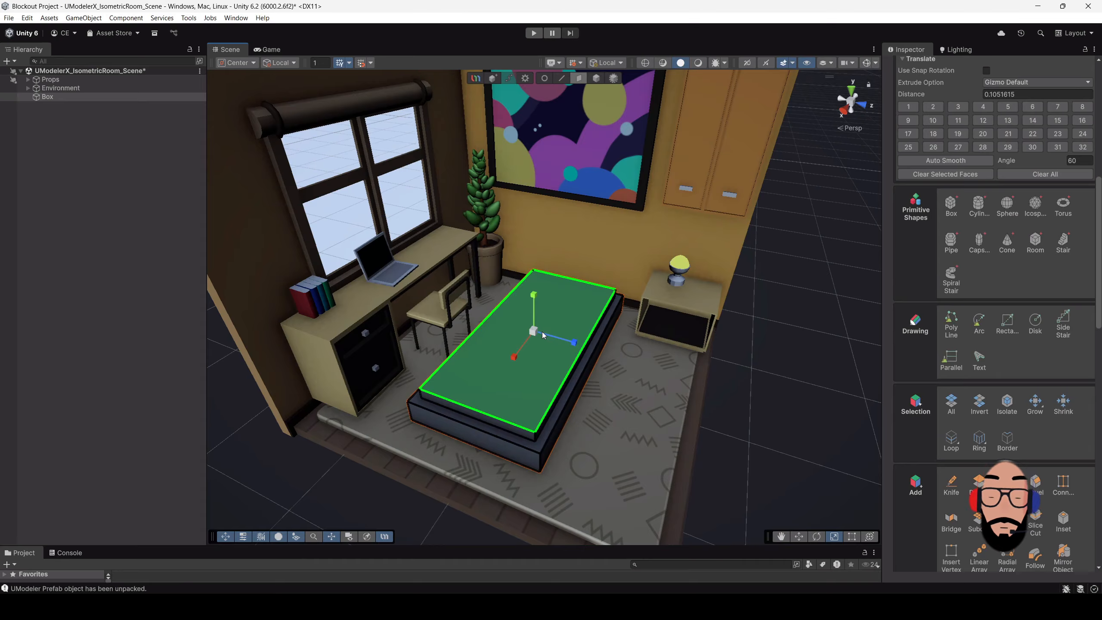
- Extrude the raised face outward to the width of the base, and extrude it up about 0.126 to form the mattress
drag(534, 332, 577, 349)
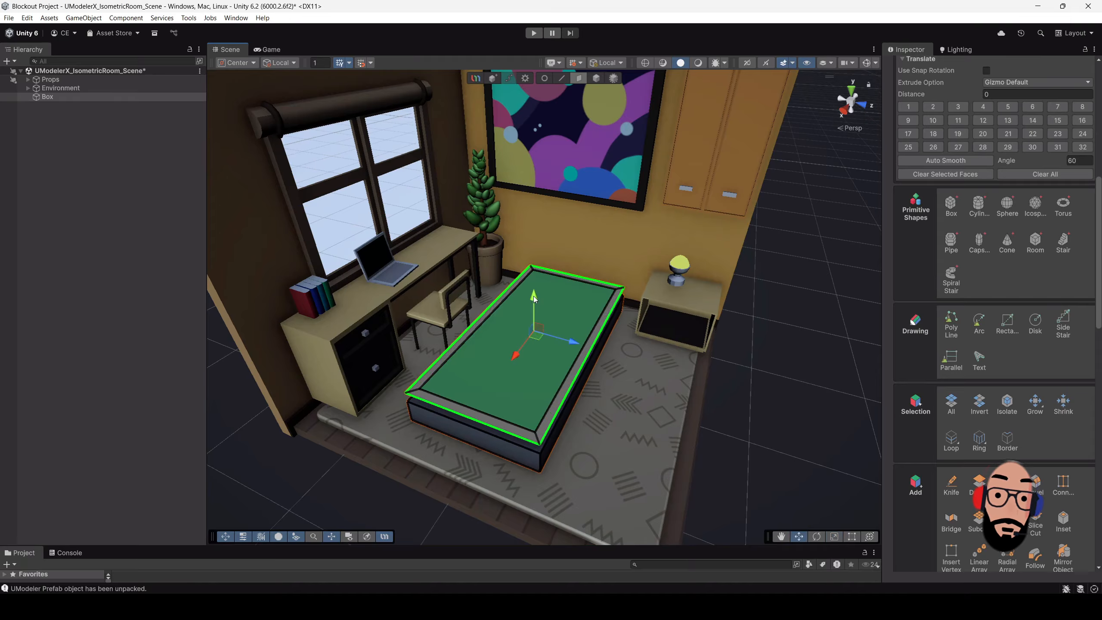
drag(534, 296, 504, 345)
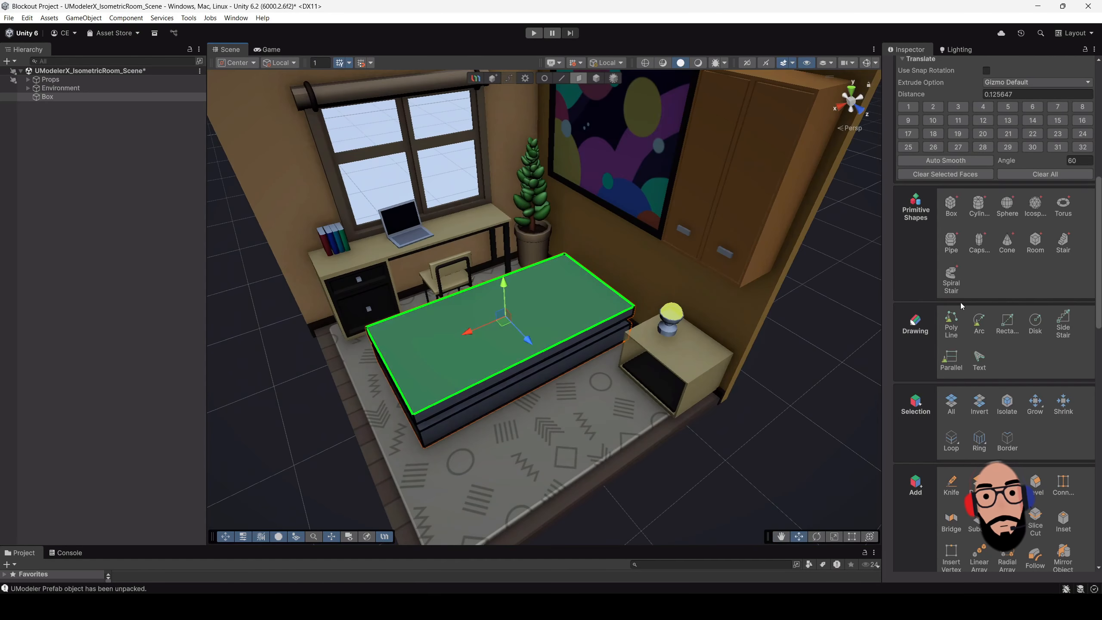
- Draw an edge across the mattress top near the wall end with Poly Line, separating a narrow headboard strip
click(951, 332)
scroll(646, 313, up, 6)
alt+drag(682, 326, 646, 388)
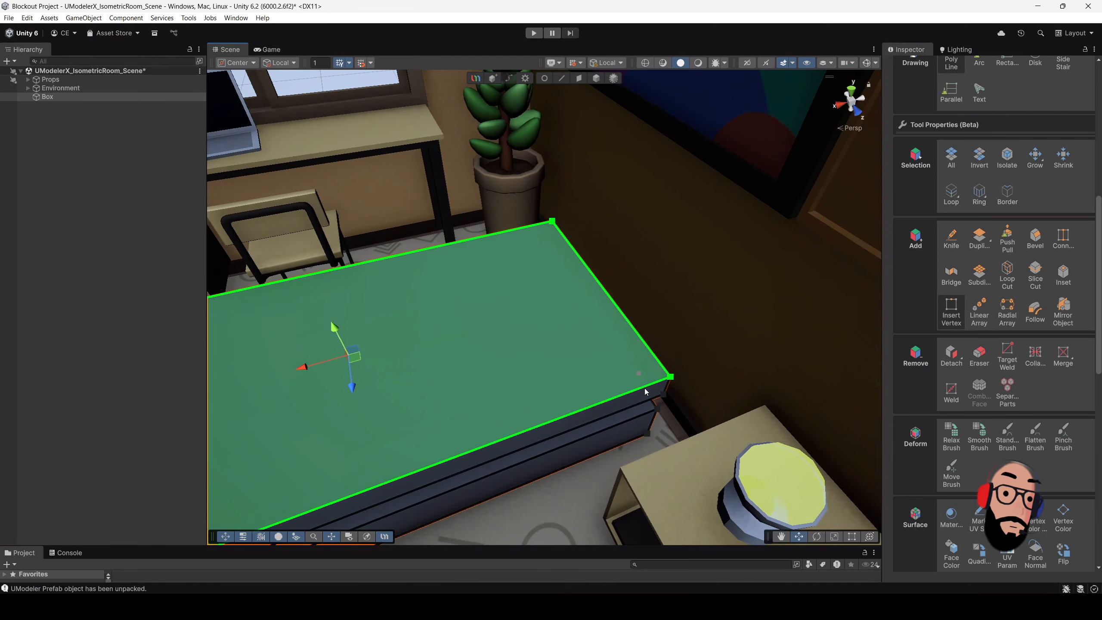
click(535, 228)
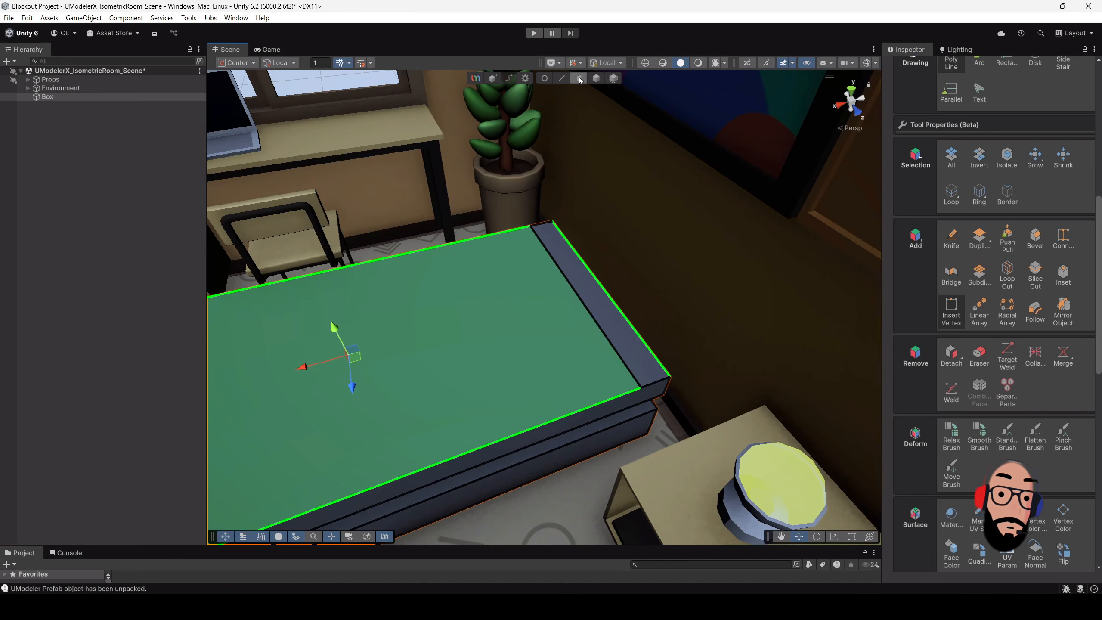
- Extrude the narrow strip at the head of the bed upward by about 0.647 to form the headboard
click(587, 287)
alt+drag(585, 392, 536, 266)
scroll(537, 265, down, 5)
shift+drag(573, 297, 567, 218)
scroll(513, 315, down, 5)
alt+drag(514, 315, 625, 325)
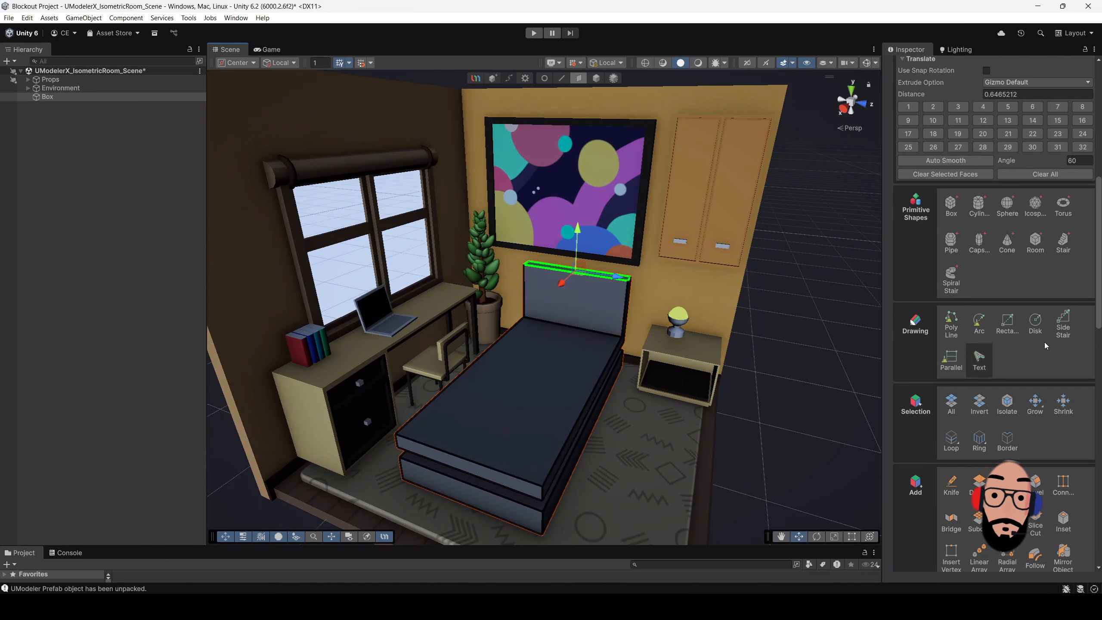
- Slice the bed lengthwise near both long sides with Slice Cut, using Split Only as the action after each cut
scroll(1045, 346, down, 7)
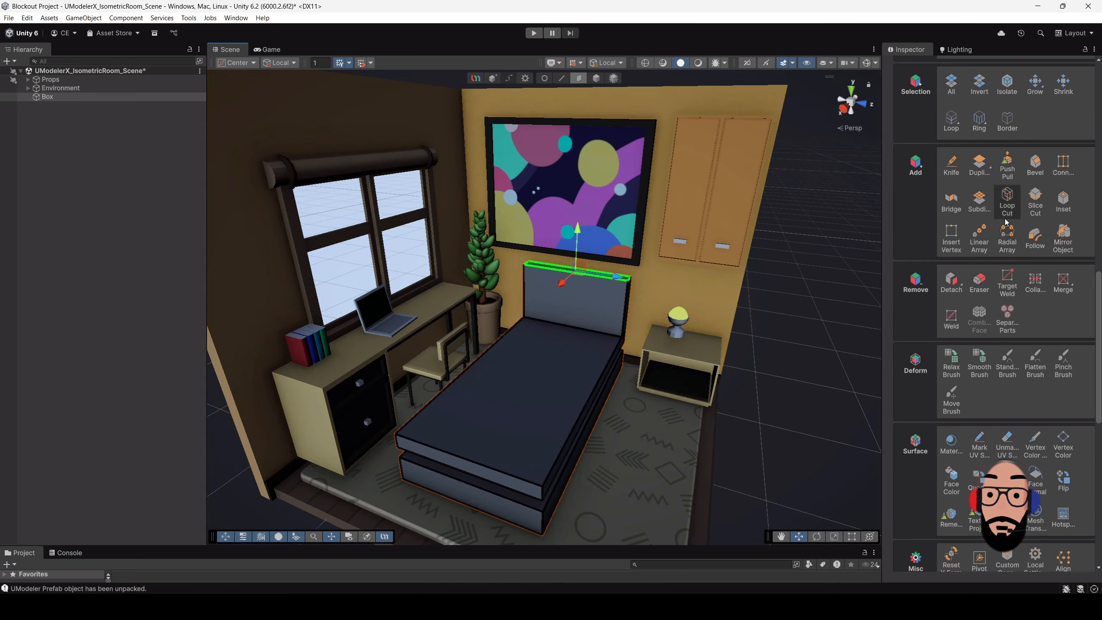
click(1036, 200)
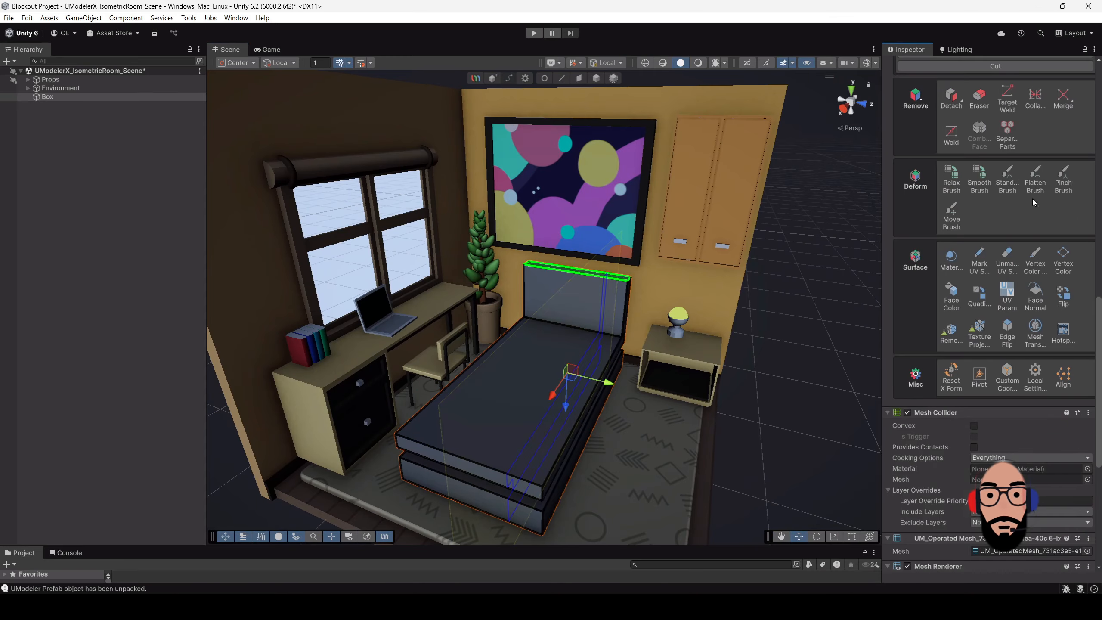
alt+drag(559, 410, 548, 376)
key(e)
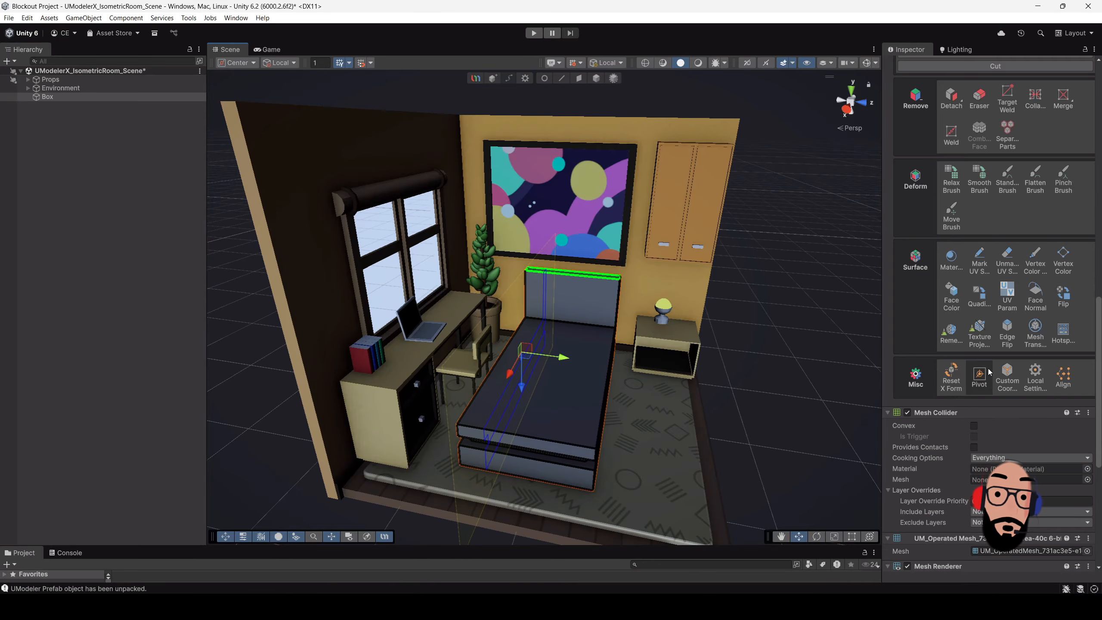
scroll(990, 371, up, 6)
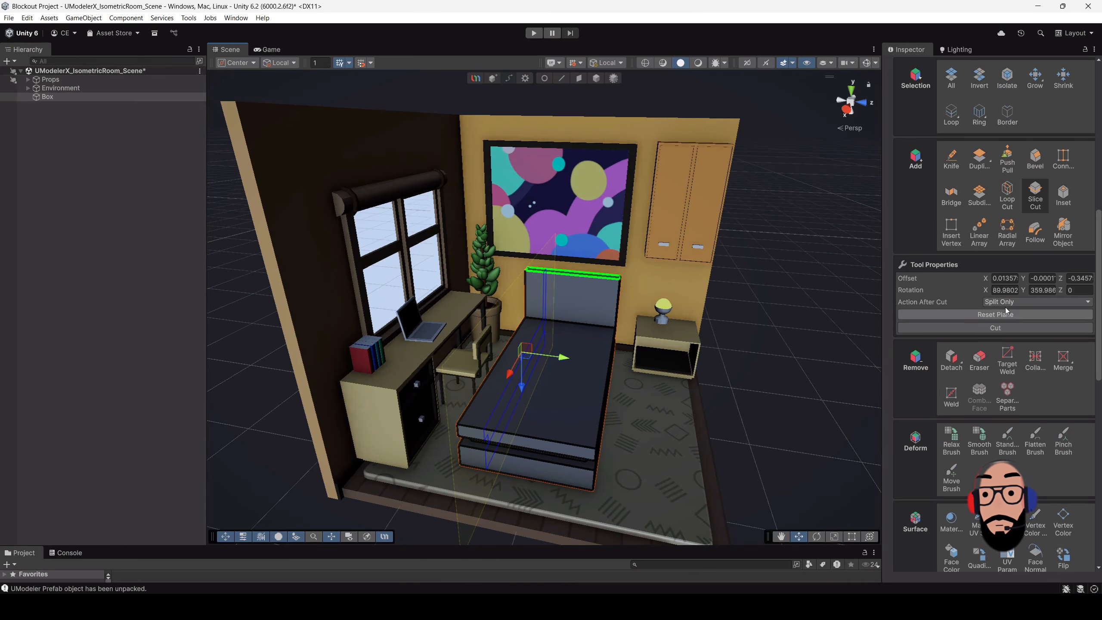
click(1006, 303)
click(998, 313)
click(997, 328)
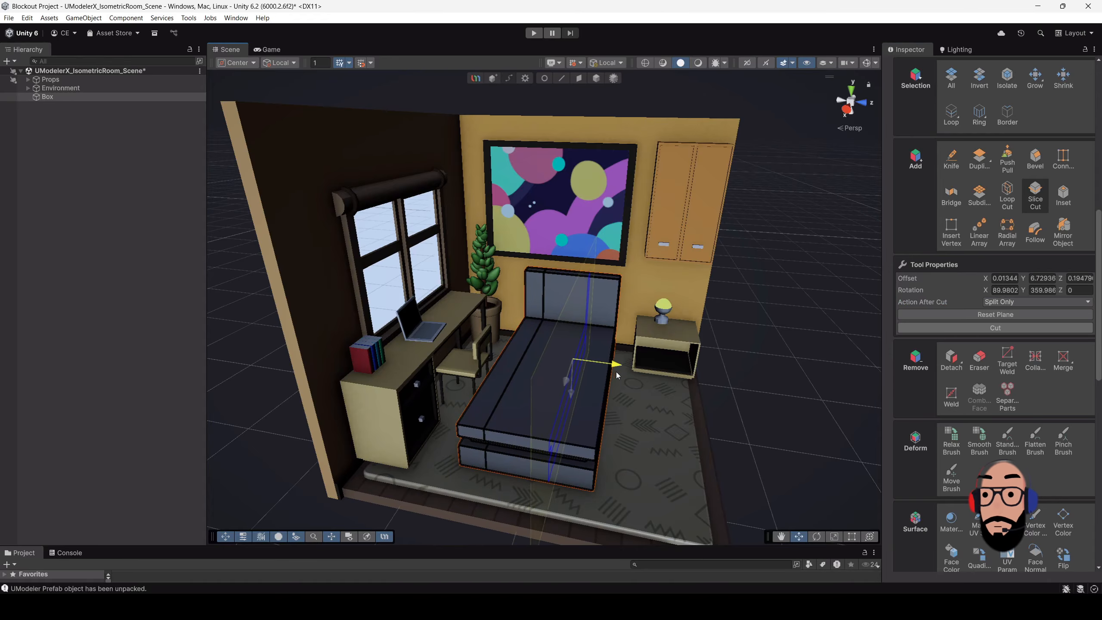
click(950, 329)
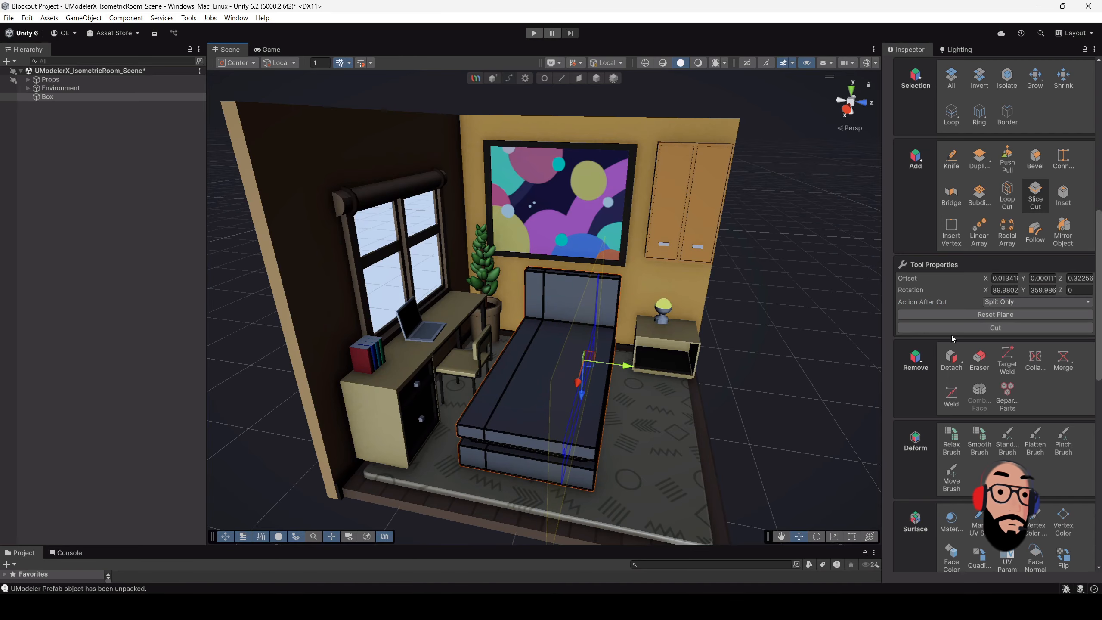
- Select the middle vertices along the headboard's top edge and raise them slightly to angle its upper corners
click(544, 79)
alt+drag(579, 417, 597, 365)
alt+right_drag(596, 364, 599, 361)
drag(516, 355, 573, 363)
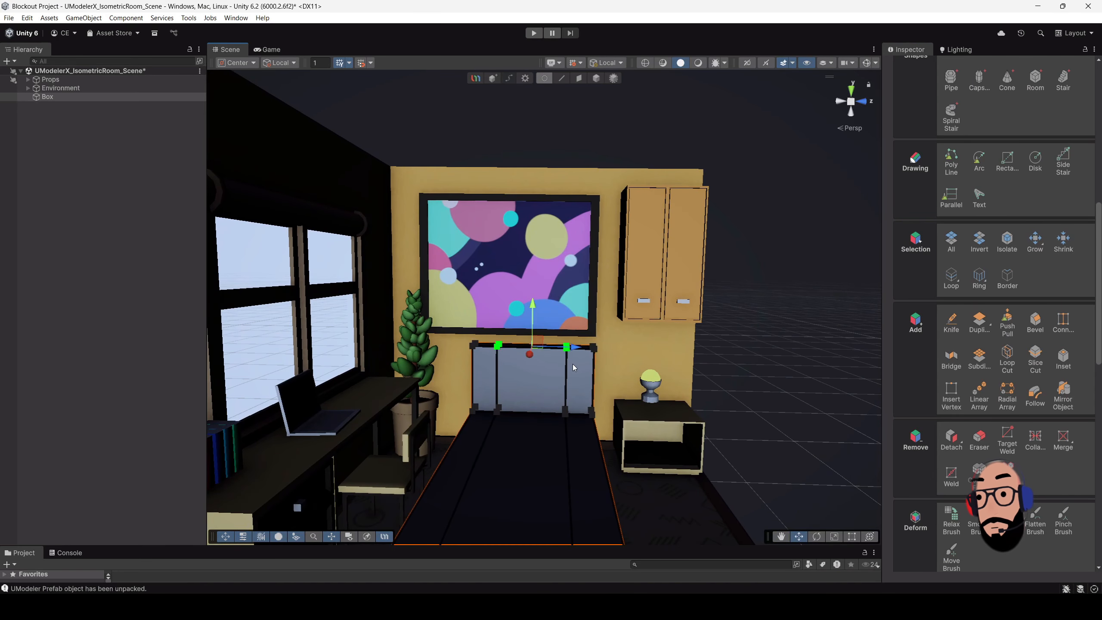
drag(534, 305, 533, 295)
- Select all of the bed's vertices and lift the whole bed slightly off the floor
middle_drag(584, 362, 605, 297)
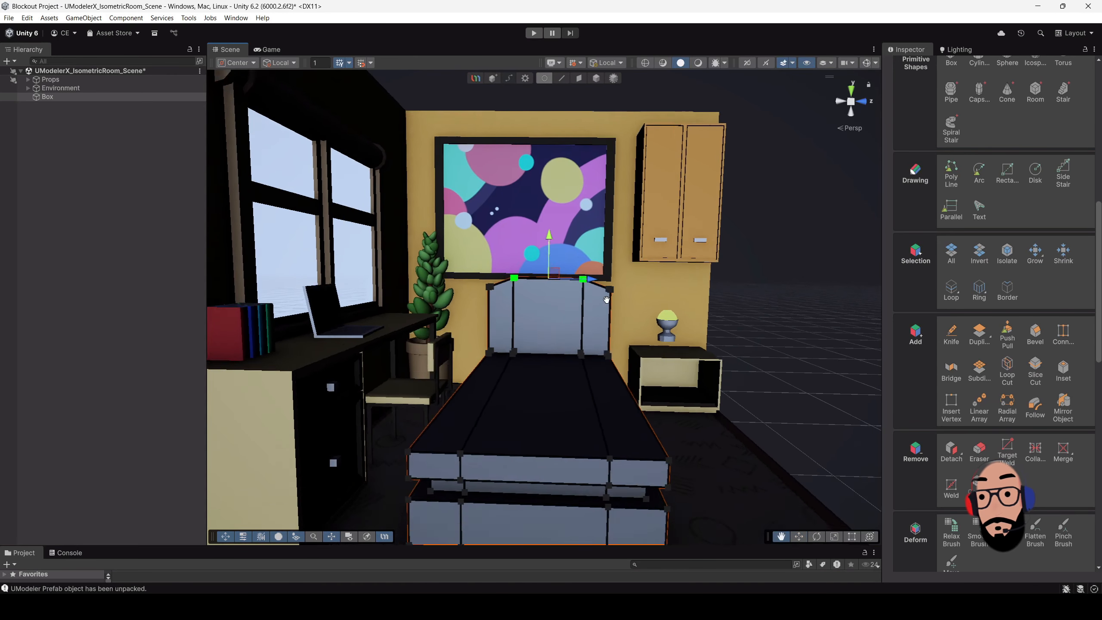
scroll(605, 297, down, 3)
drag(488, 246, 633, 237)
scroll(630, 269, down, 2)
drag(437, 226, 672, 377)
alt+drag(672, 377, 581, 373)
alt+drag(403, 382, 502, 331)
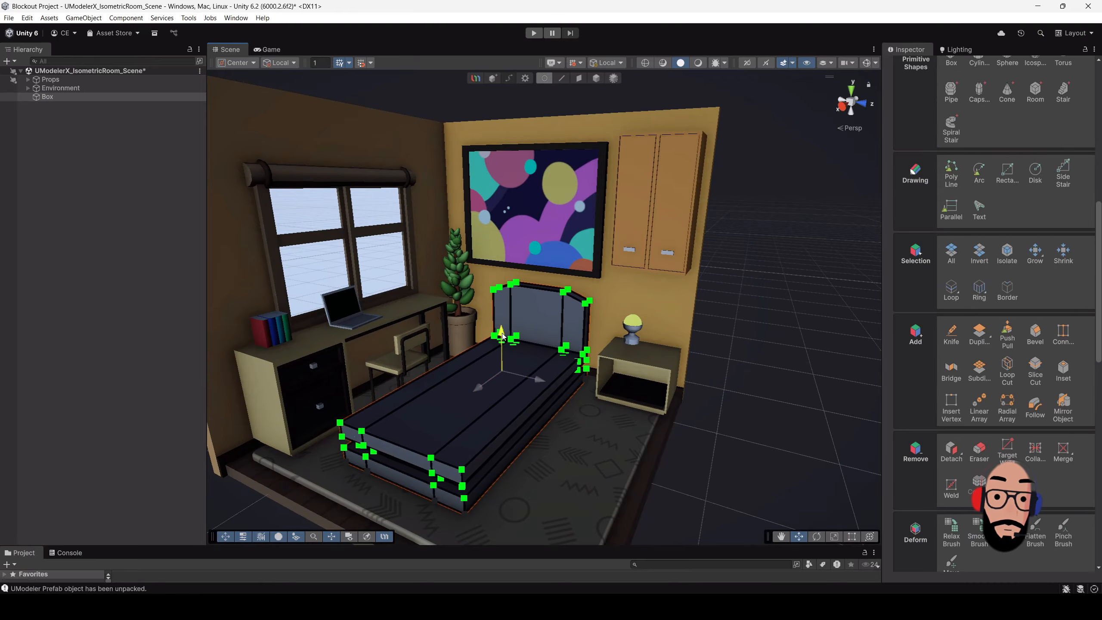
scroll(540, 377, up, 3)
scroll(540, 377, down, 2)
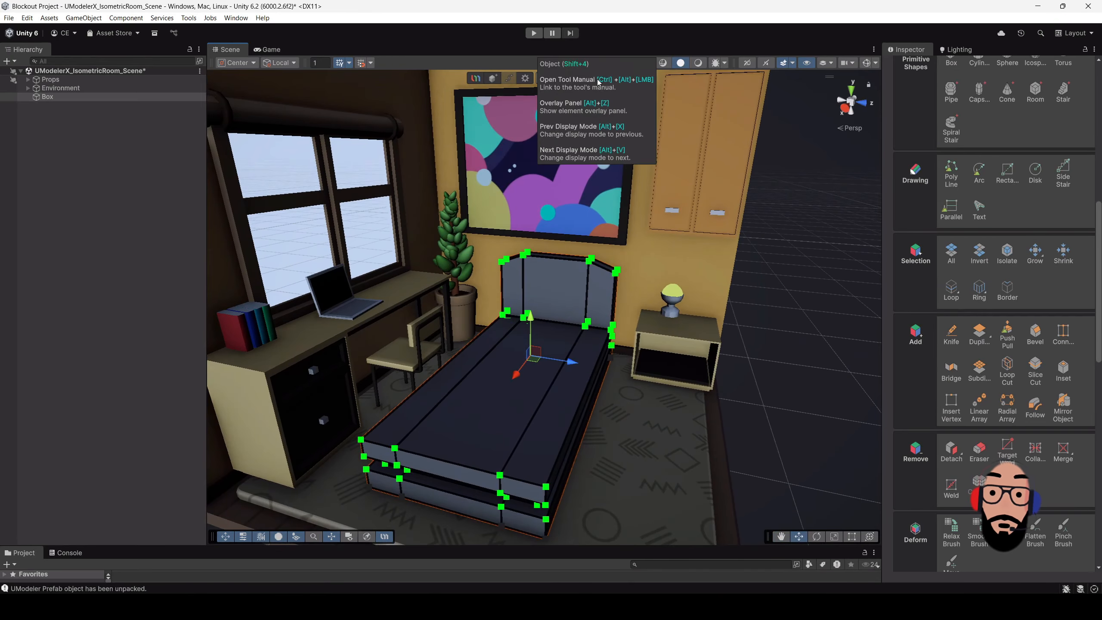
scroll(596, 85, down, 2)
click(597, 79)
alt+drag(542, 217, 517, 285)
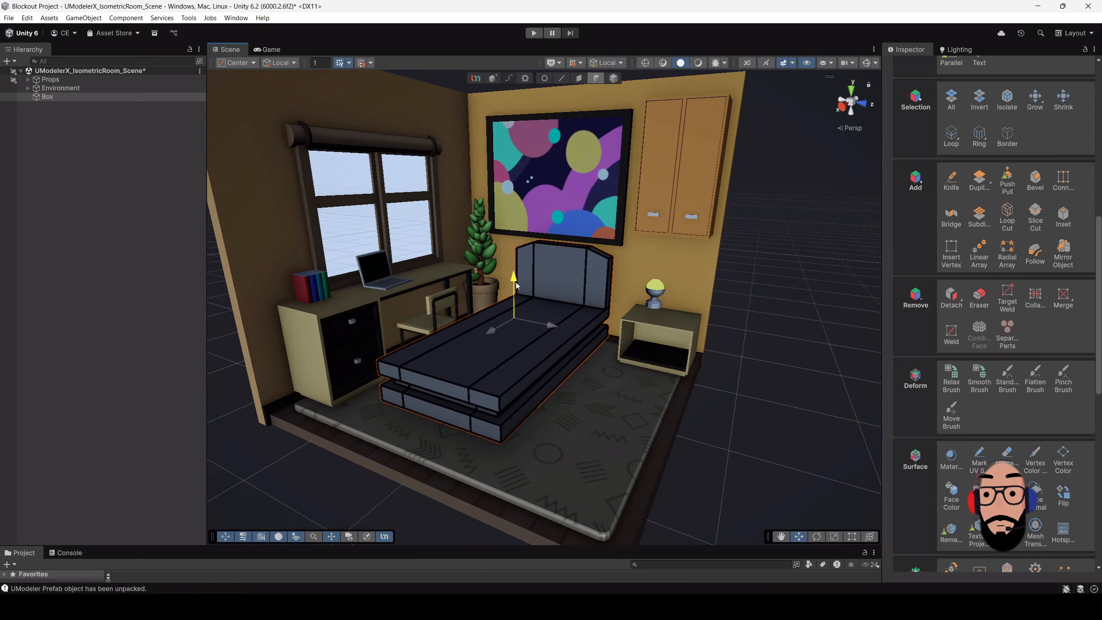
- Set the bed's pivot to Bottom Center and return to object editing
scroll(974, 338, up, 5)
scroll(1018, 360, down, 10)
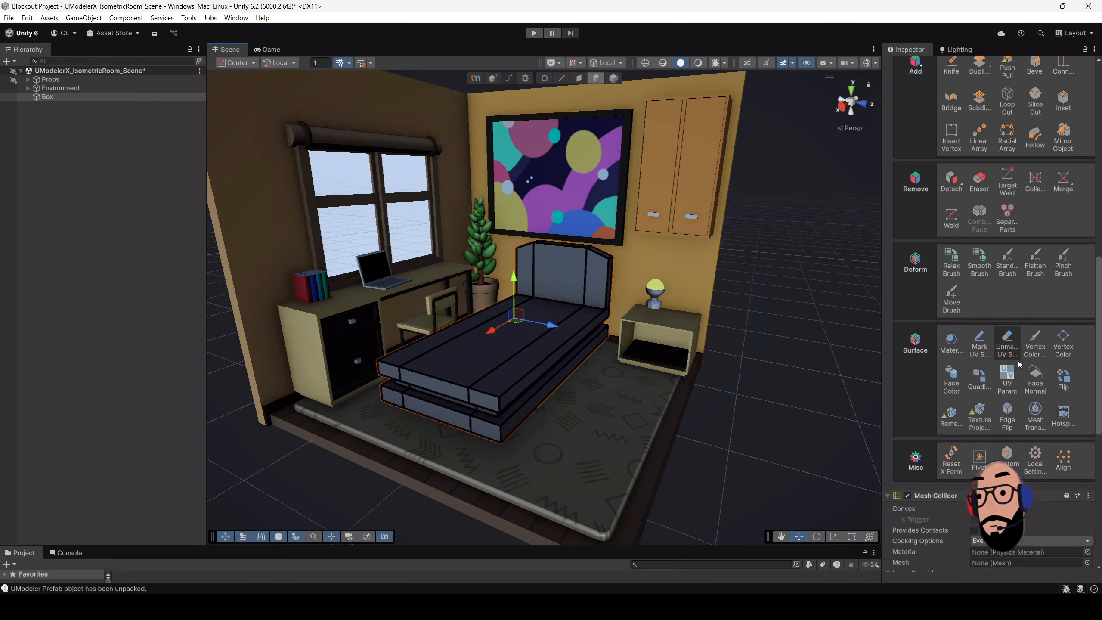
click(981, 406)
click(993, 454)
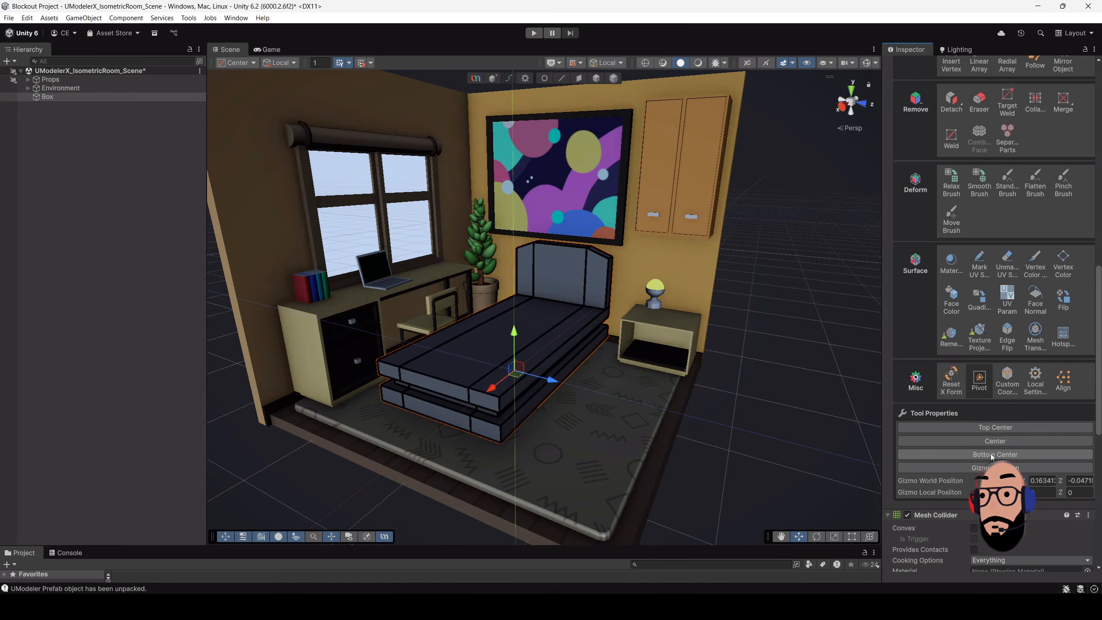
click(596, 78)
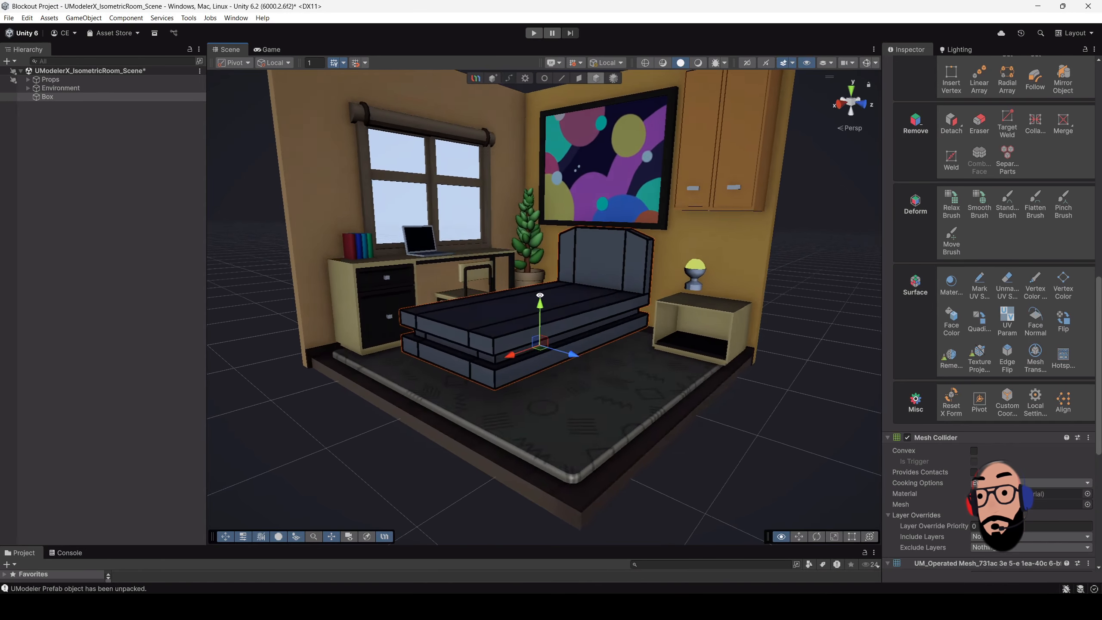
- Create a new UModeler X object and draw a capsule at the bed's foot corner, about 0.08 in radius and 0.594 high
click(790, 426)
click(520, 78)
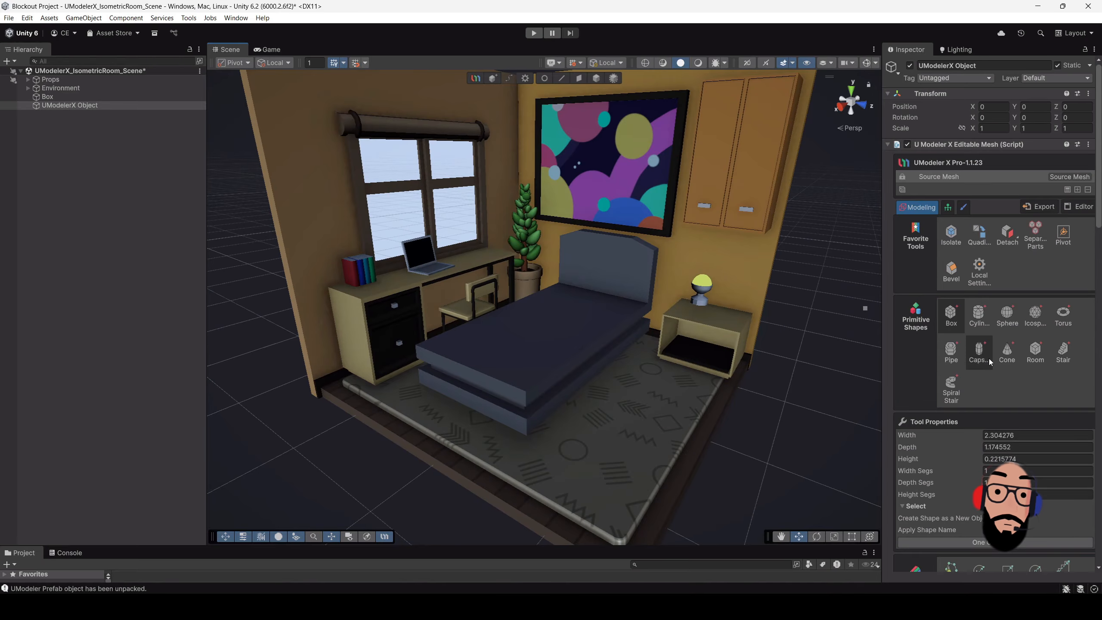
click(980, 351)
scroll(583, 389, up, 5)
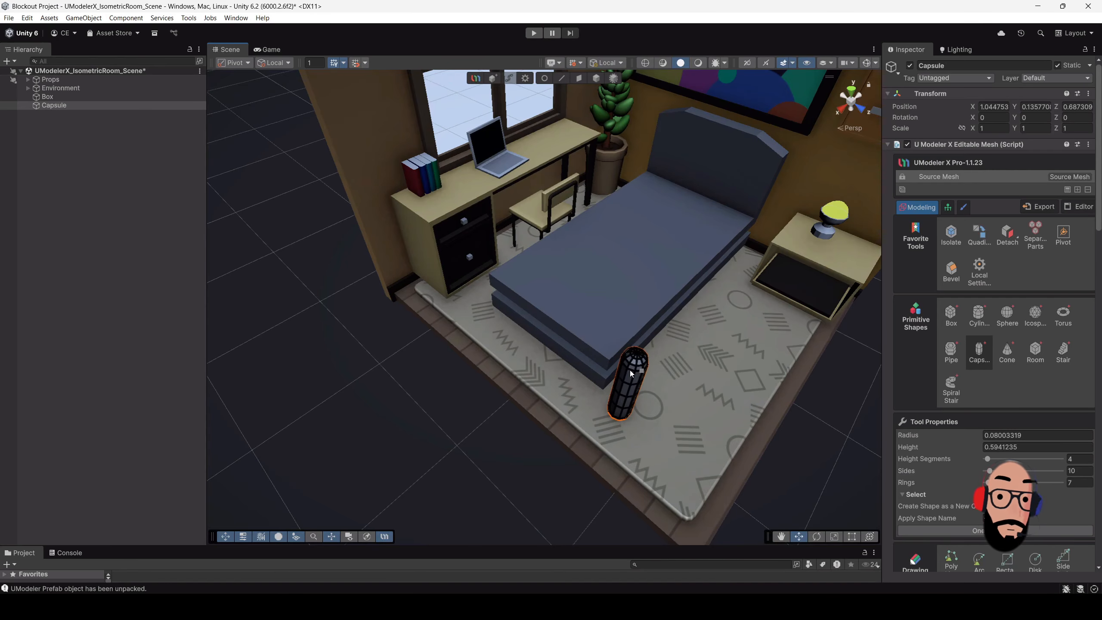
click(627, 357)
- Raise the capsule post clear of the rug, to a Y position of about 0.327
key(f)
key(f)
scroll(629, 380, down, 4)
alt+drag(628, 380, 597, 277)
click(596, 78)
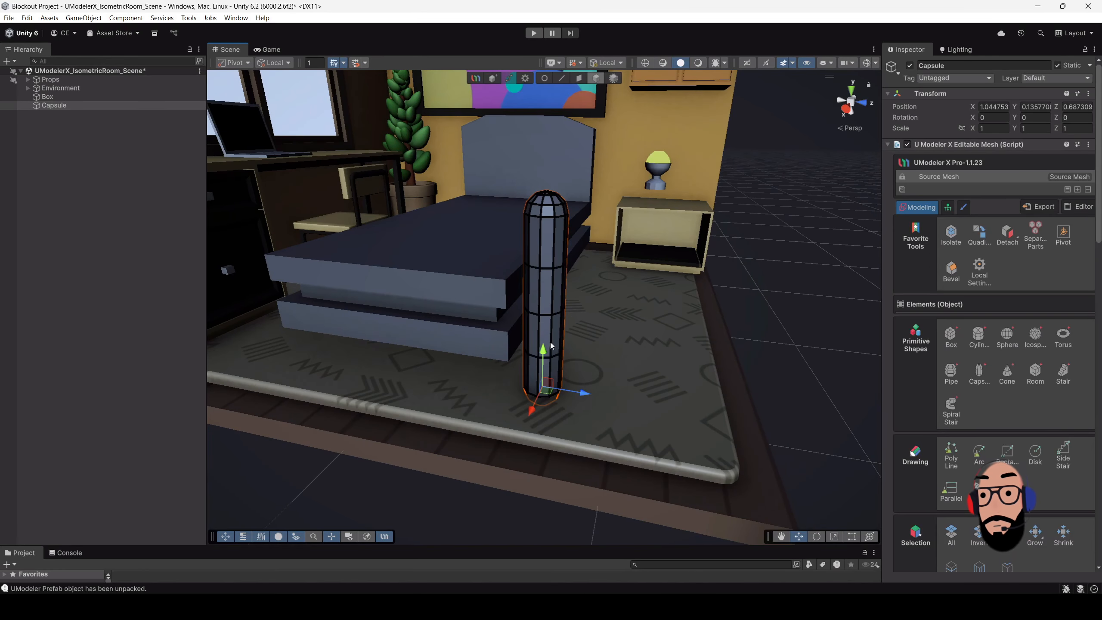
drag(551, 345, 544, 316)
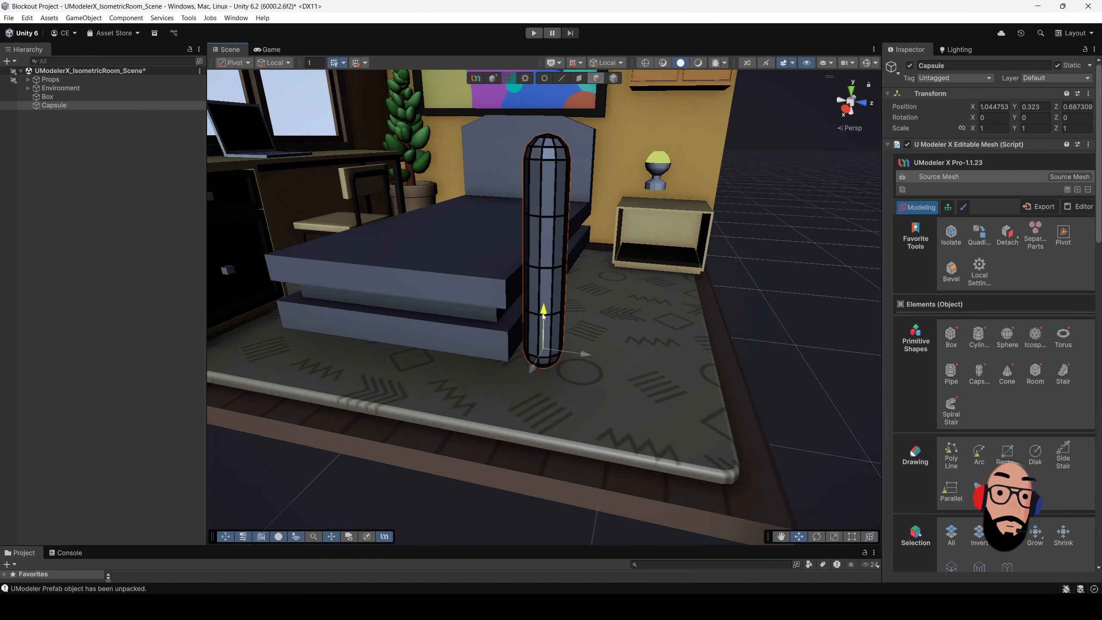
- Select the faces of the capsule post's rounded lower end and delete them
click(579, 79)
alt+drag(564, 260, 634, 417)
drag(633, 422, 497, 359)
alt+drag(497, 359, 737, 175)
click(737, 175)
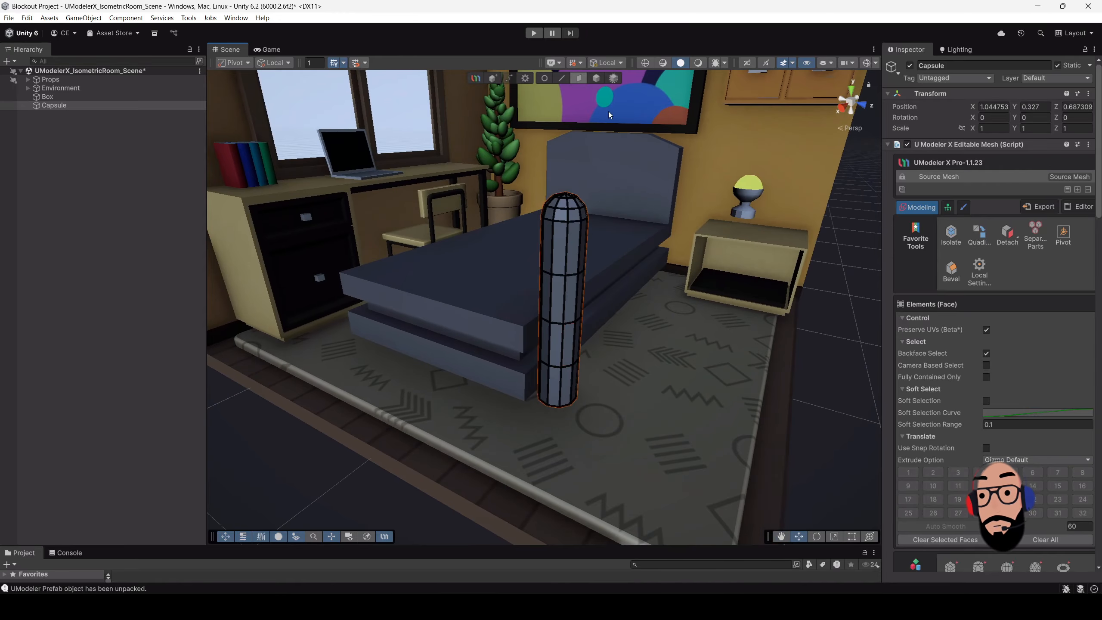
- Move the capsule post onto the bed's foot corner at position X 1.063, Y 0.133, Z 0.562
click(597, 78)
drag(561, 365, 560, 406)
alt+drag(560, 405, 564, 434)
mouse_move(564, 434)
mouse_down()
mouse_move(538, 420)
mouse_move(618, 116)
mouse_move(556, 120)
mouse_up()
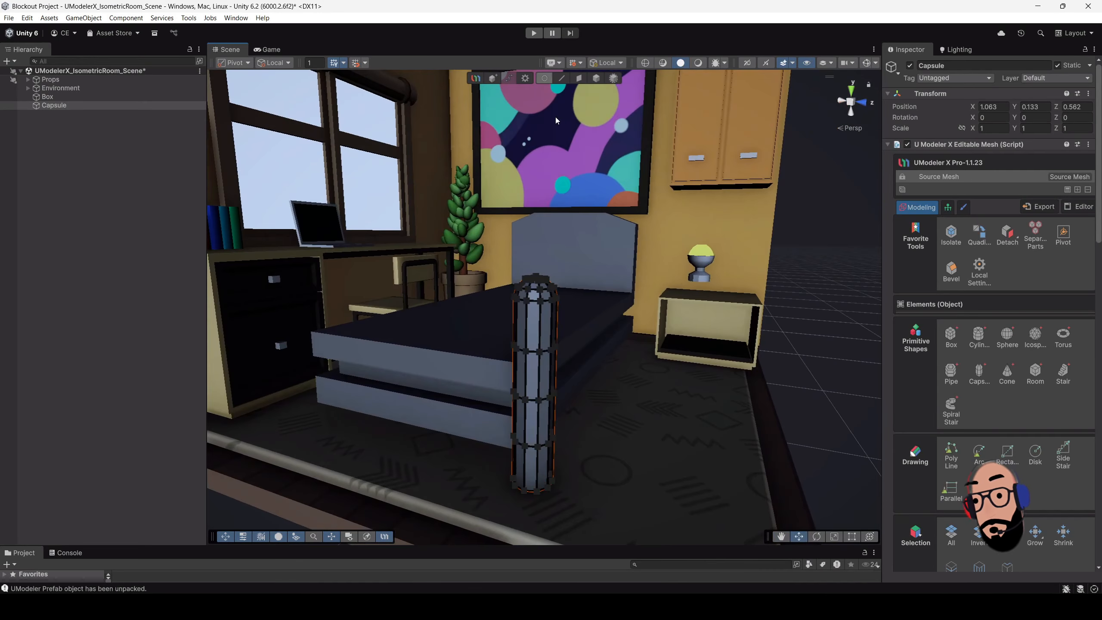
- Select the vertices of the foot post's rounded top and lower them to shorten the post
click(544, 78)
drag(474, 250, 607, 299)
key(f)
scroll(583, 343, down, 5)
drag(552, 250, 548, 270)
alt+drag(607, 308, 577, 360)
alt+right_drag(577, 360, 518, 250)
- Duplicate the foot post and move the copy along the bed to the headboard corner, at X -1.175
click(598, 82)
key(w)
alt+drag(559, 282, 577, 402)
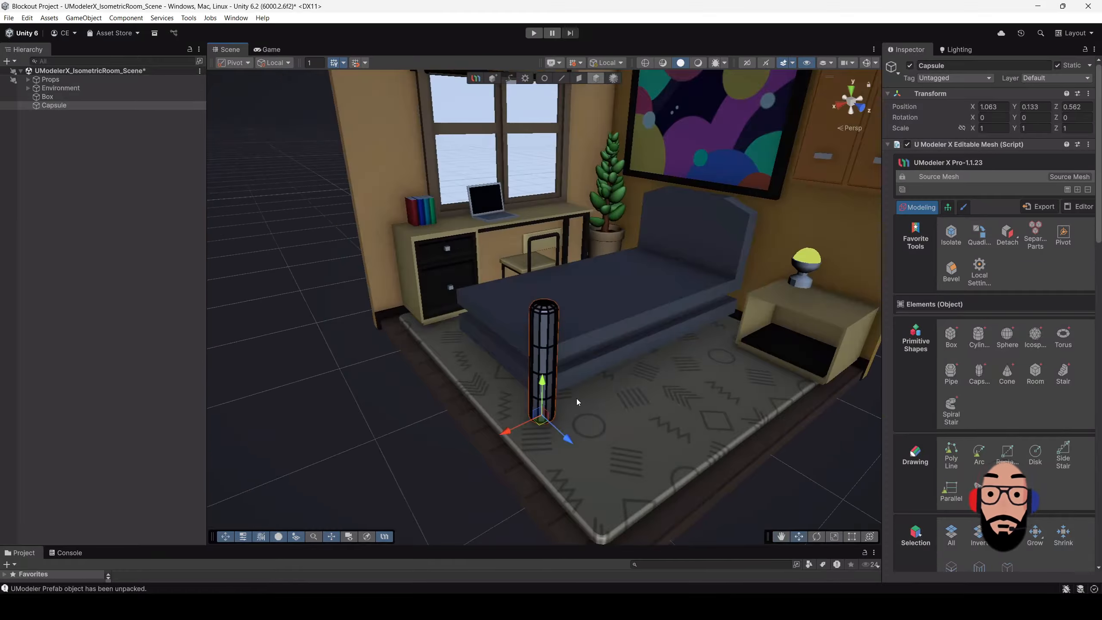
key(ctrl+d)
drag(505, 433, 741, 398)
- Raise the top vertices of the headboard post by about 0.356 and deselect the post
key(f)
alt+drag(495, 339, 529, 462)
scroll(620, 367, down, 5)
key(1)
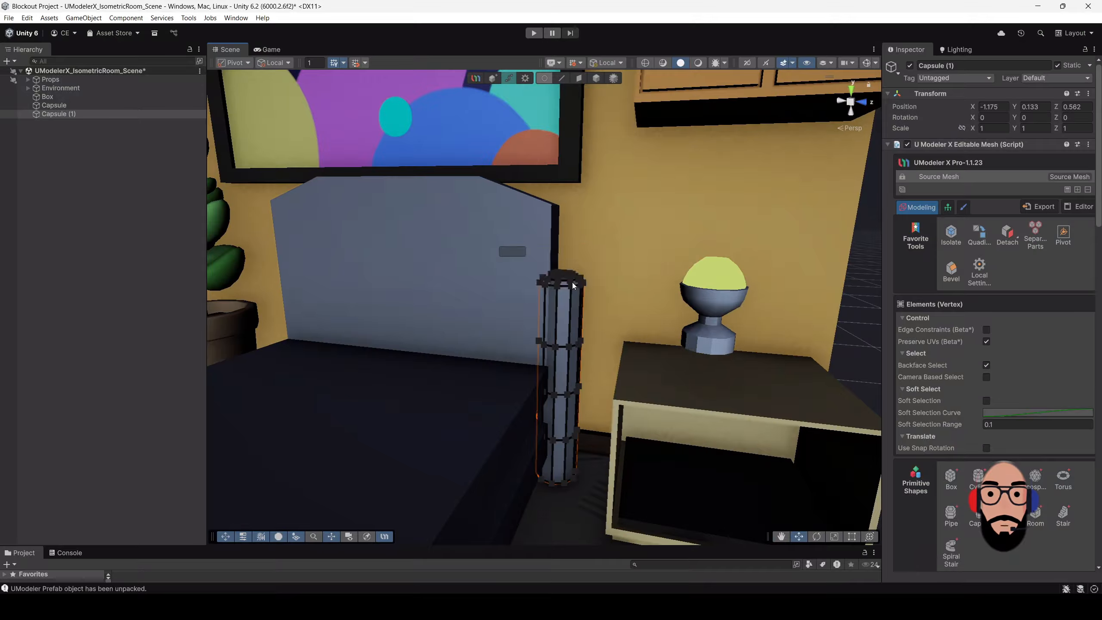
double_click(571, 282)
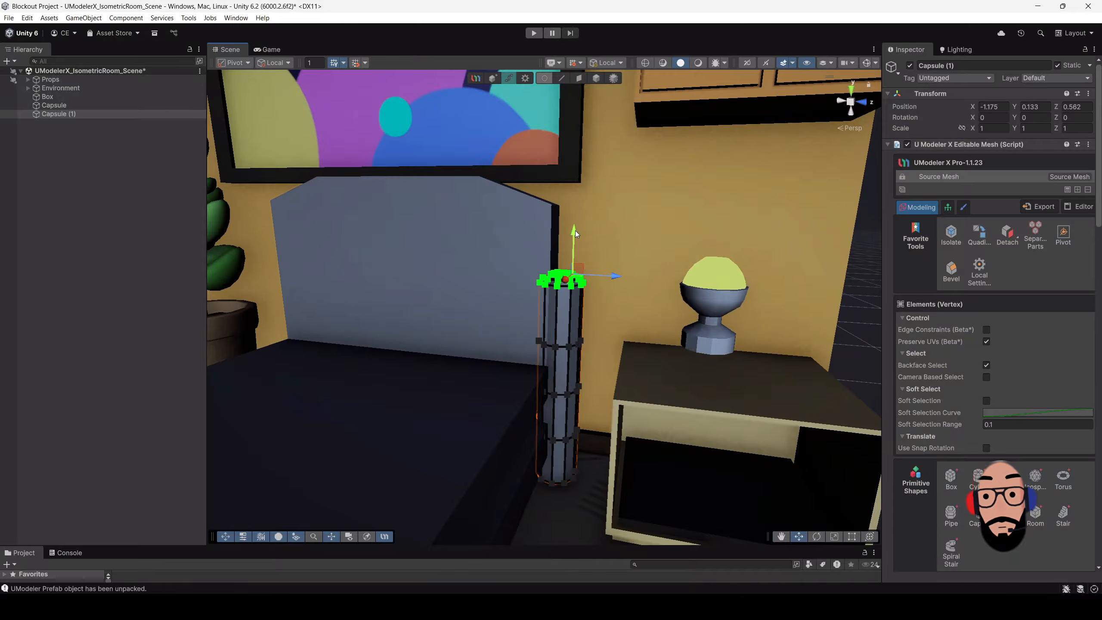
drag(575, 234, 578, 128)
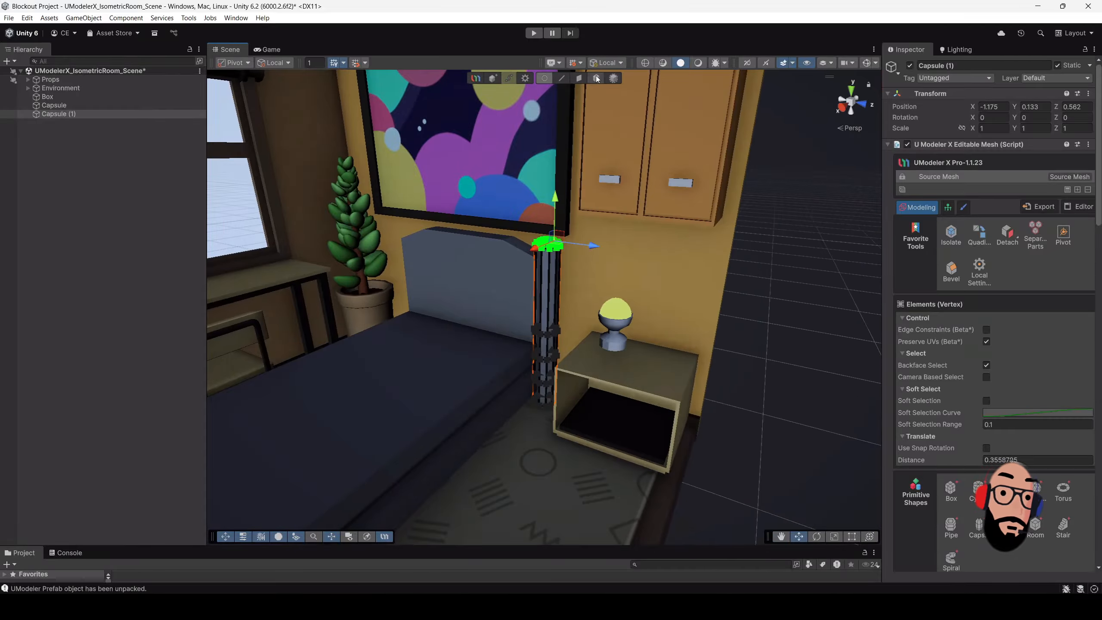
click(749, 363)
- Duplicate the headboard post and foot post together and move the copies to the bed's opposite long side
scroll(751, 364, down, 3)
alt+drag(751, 363, 558, 296)
middle_drag(558, 296, 632, 277)
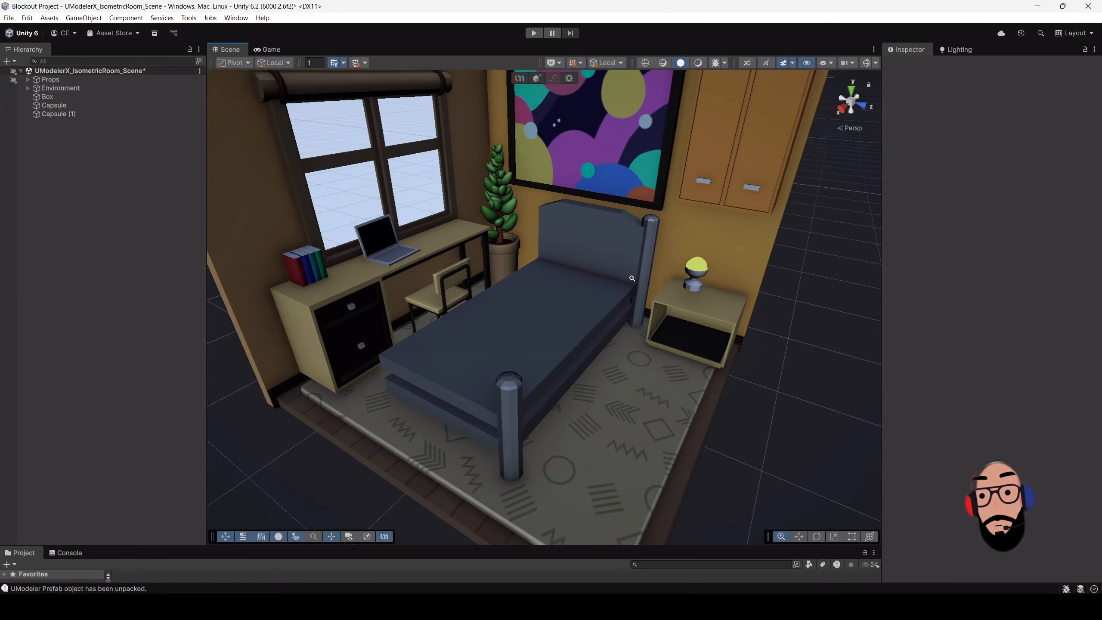
click(649, 261)
shift+click(520, 398)
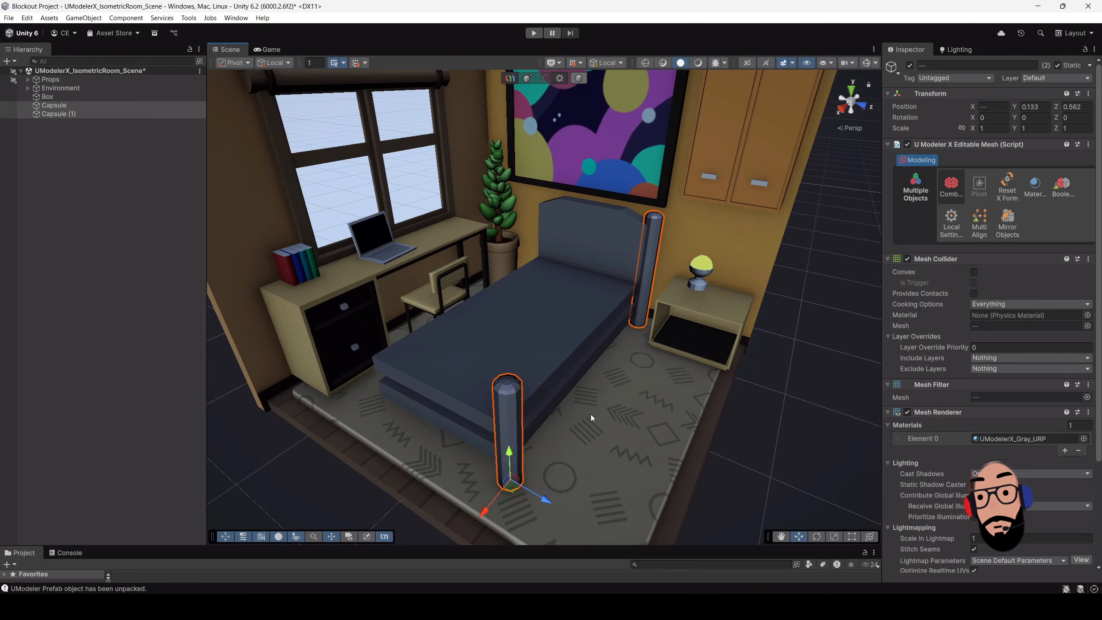
key(ctrl+d)
drag(699, 335, 559, 358)
click(825, 367)
alt+drag(629, 364, 582, 356)
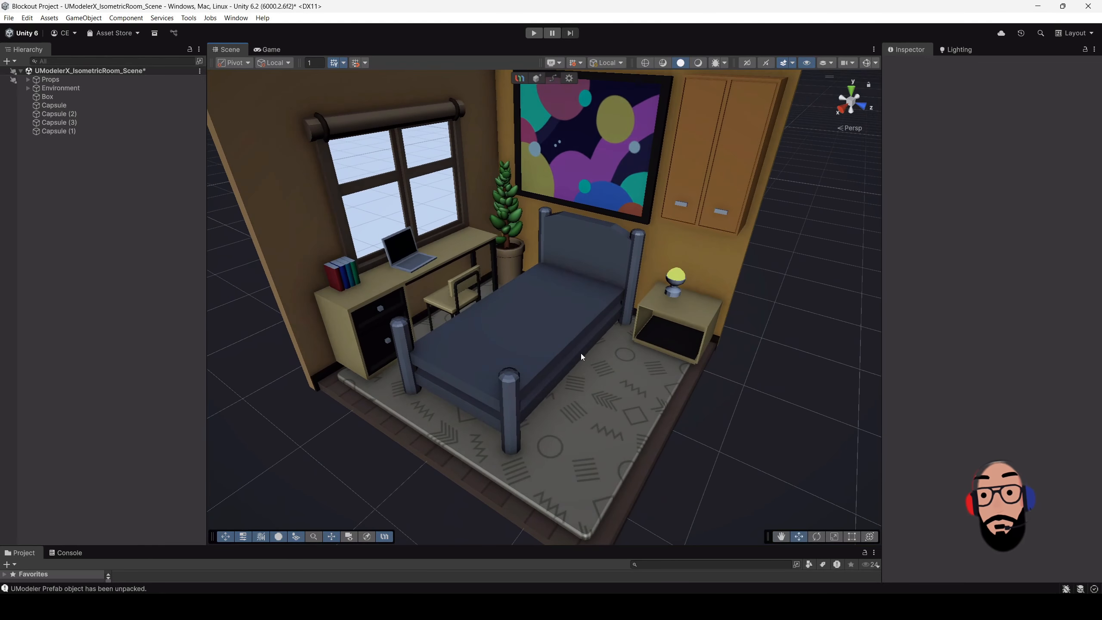
- Draw a mattress box about 2.07 by 1.08 by 0.21 on top of the bed base, between the posts
click(537, 79)
alt+right_drag(639, 311, 714, 426)
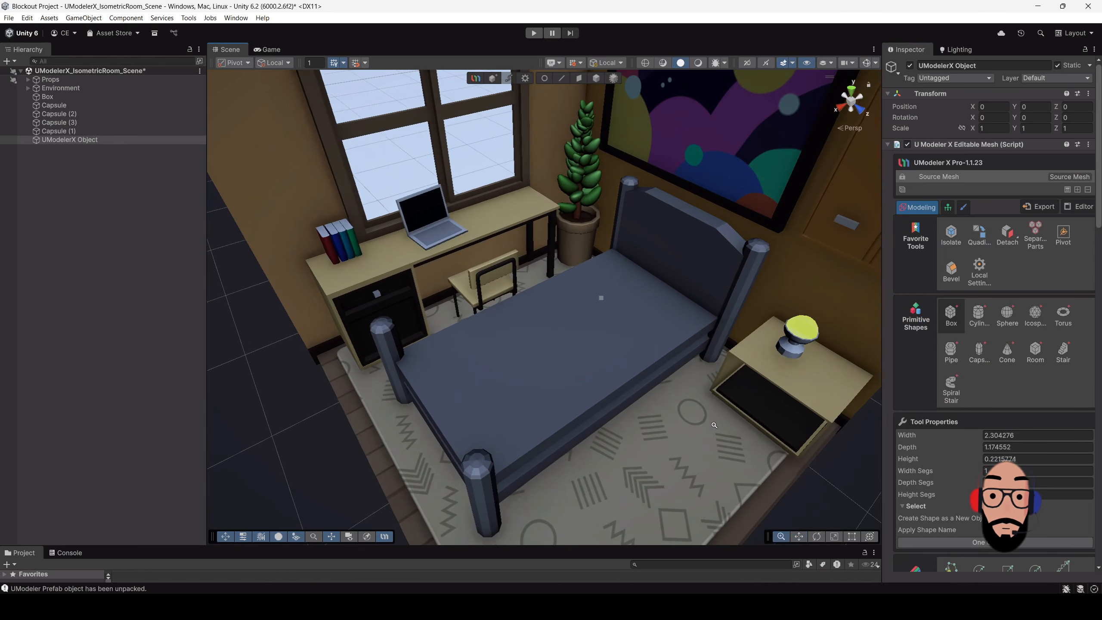
drag(613, 253, 660, 322)
click(485, 458)
- Select the new mattress box's top face and move it vertically to adjust the mattress thickness
click(579, 79)
click(606, 265)
key(2)
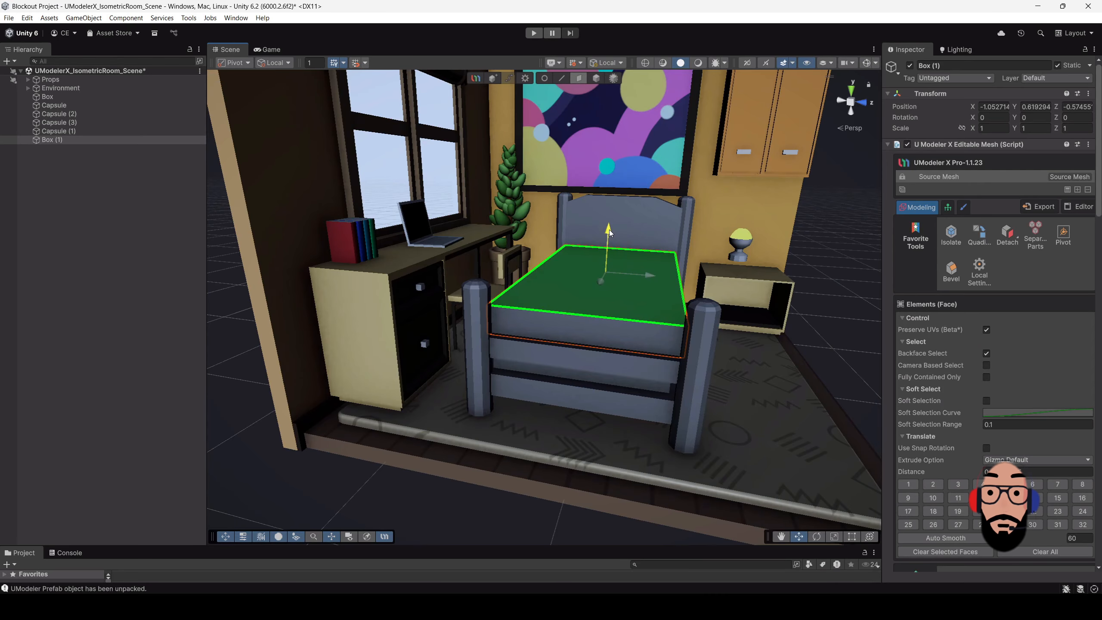
alt+drag(610, 229, 590, 256)
- Bevel the selected outer edges of the mattress box with a normalized width of 0.516 and 4 segments
alt+drag(715, 393, 719, 369)
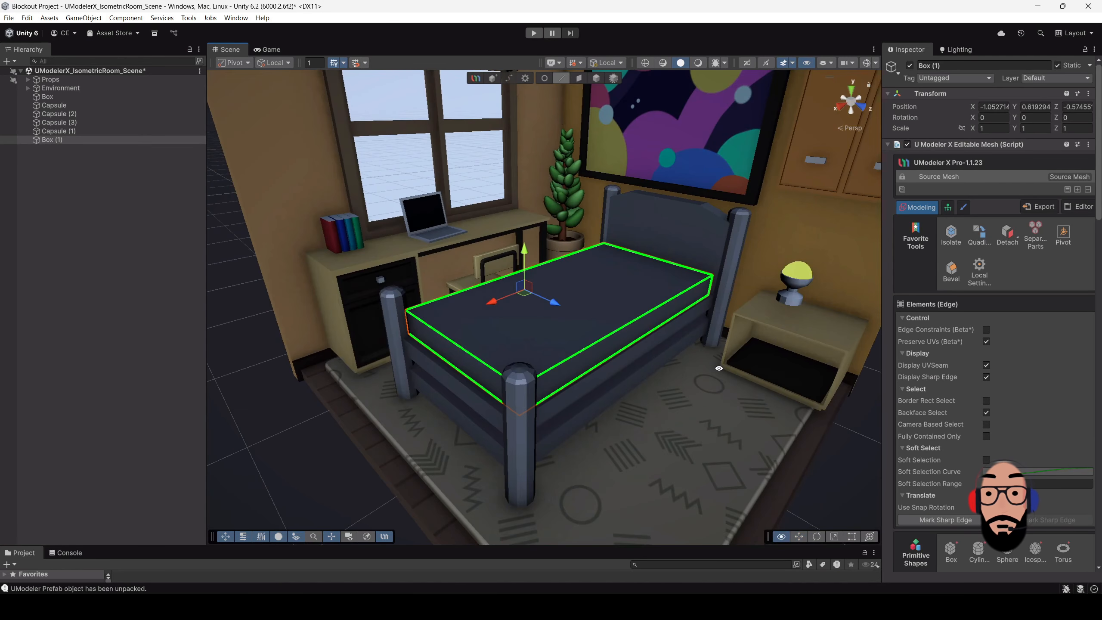
scroll(981, 397, down, 10)
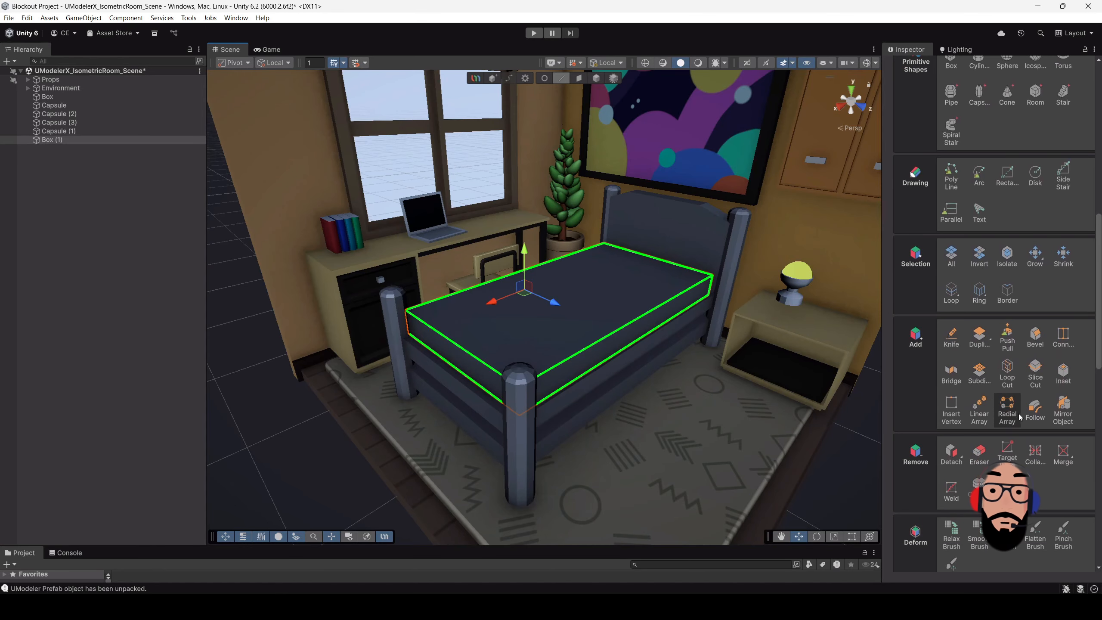
click(1038, 338)
alt+drag(536, 380, 556, 354)
drag(1061, 256, 1023, 268)
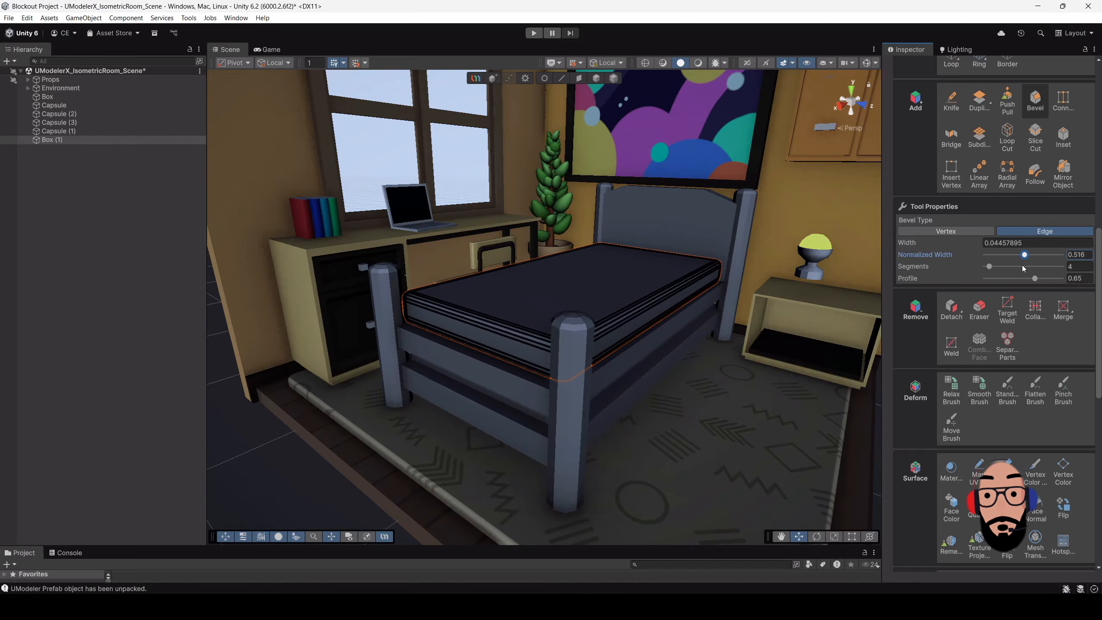
- Select the mattress vertices at the headboard end, move them about 0.05 along the bed, and deselect the mattress
alt+drag(608, 265, 393, 360)
click(596, 79)
scroll(532, 218, down, 4)
click(532, 217)
click(588, 333)
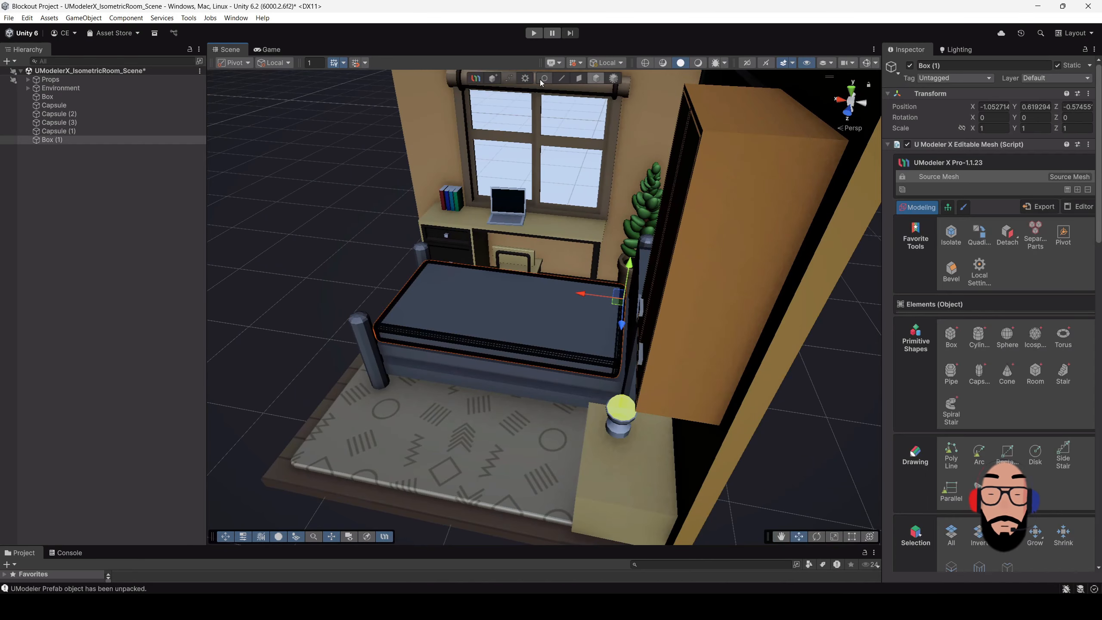
click(545, 79)
drag(567, 259, 650, 415)
drag(568, 373, 575, 381)
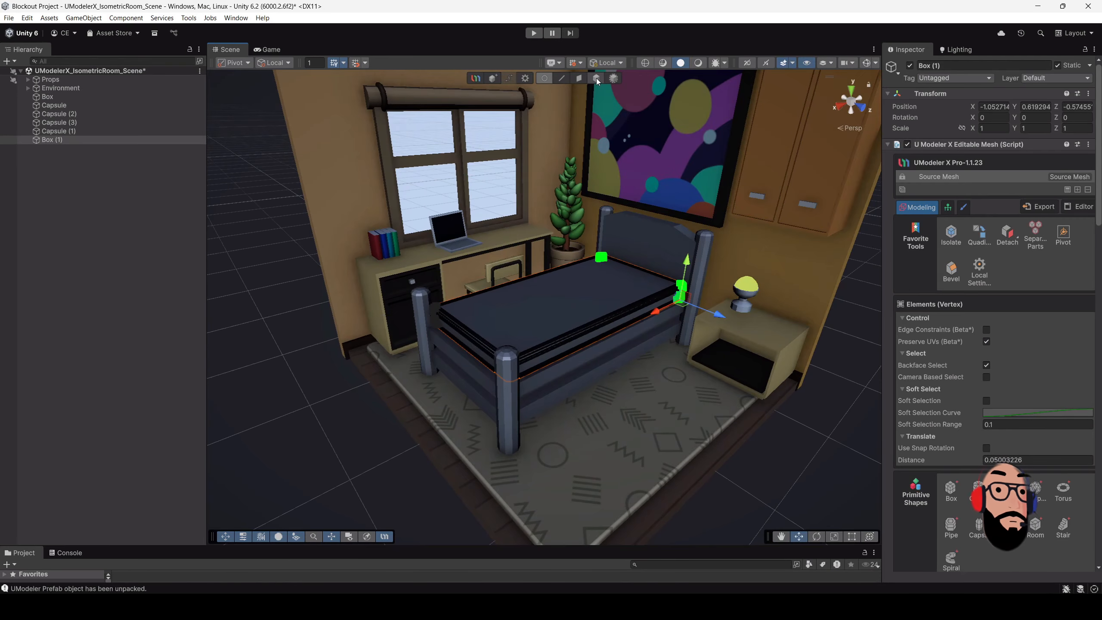
click(521, 308)
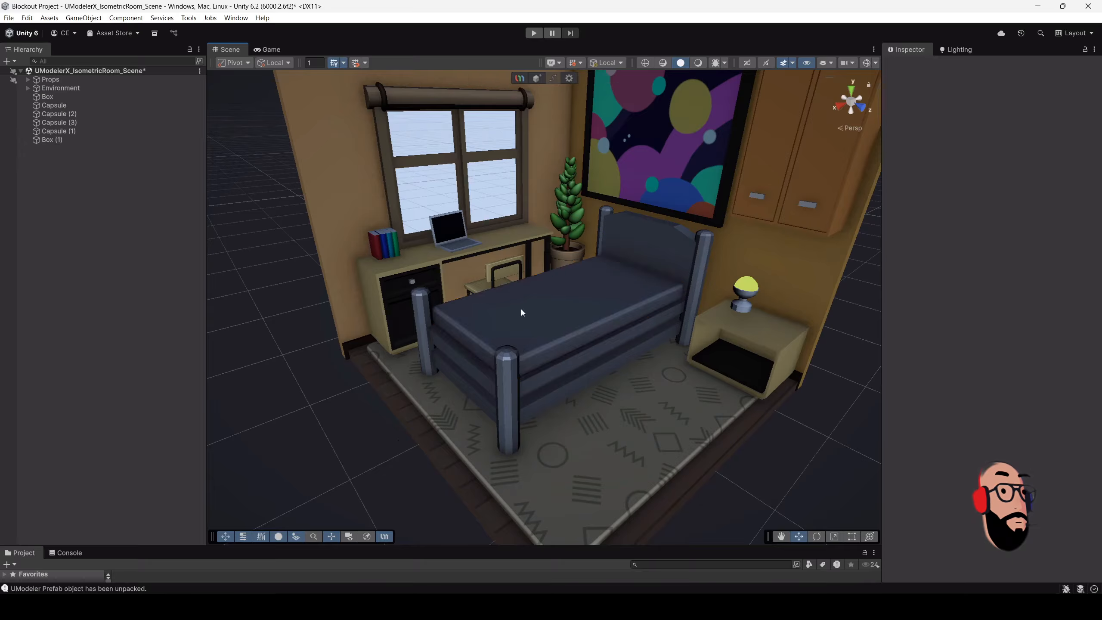
- Draw a blanket box about 0.57 by 0.15 by 0.11 on the mattress near the foot end, on the desk side
alt+drag(520, 308, 556, 97)
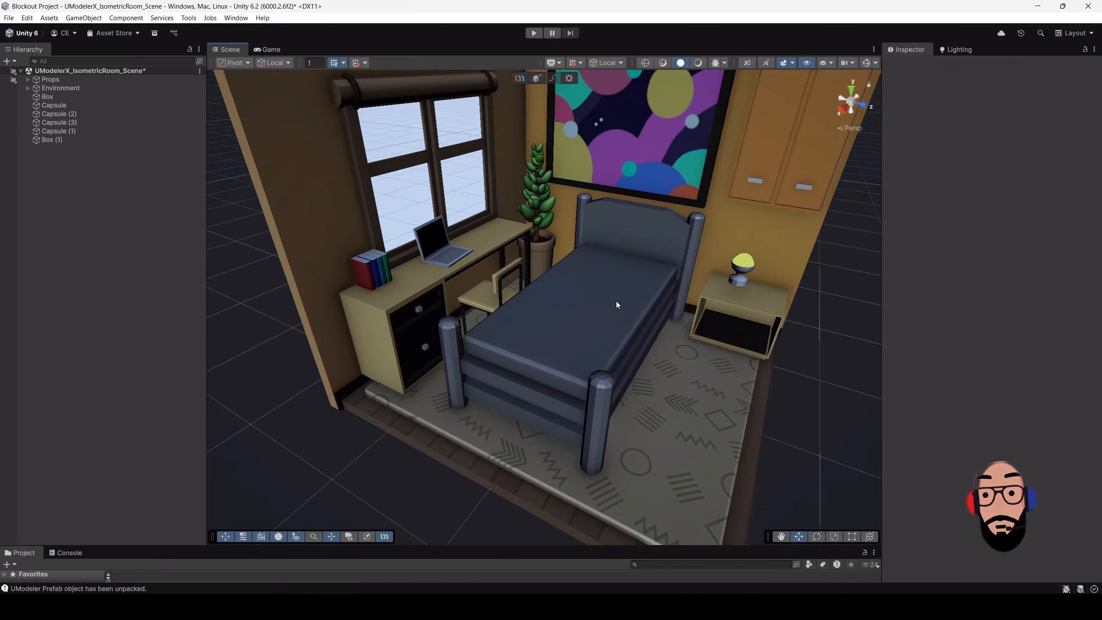
click(536, 80)
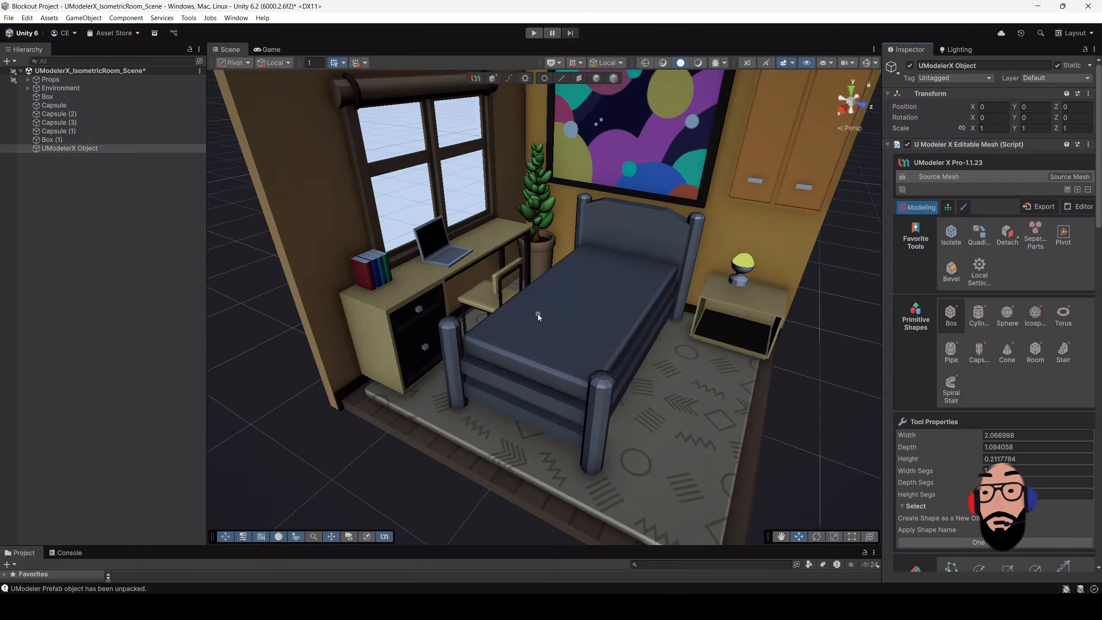
scroll(535, 315, up, 3)
drag(508, 348, 502, 369)
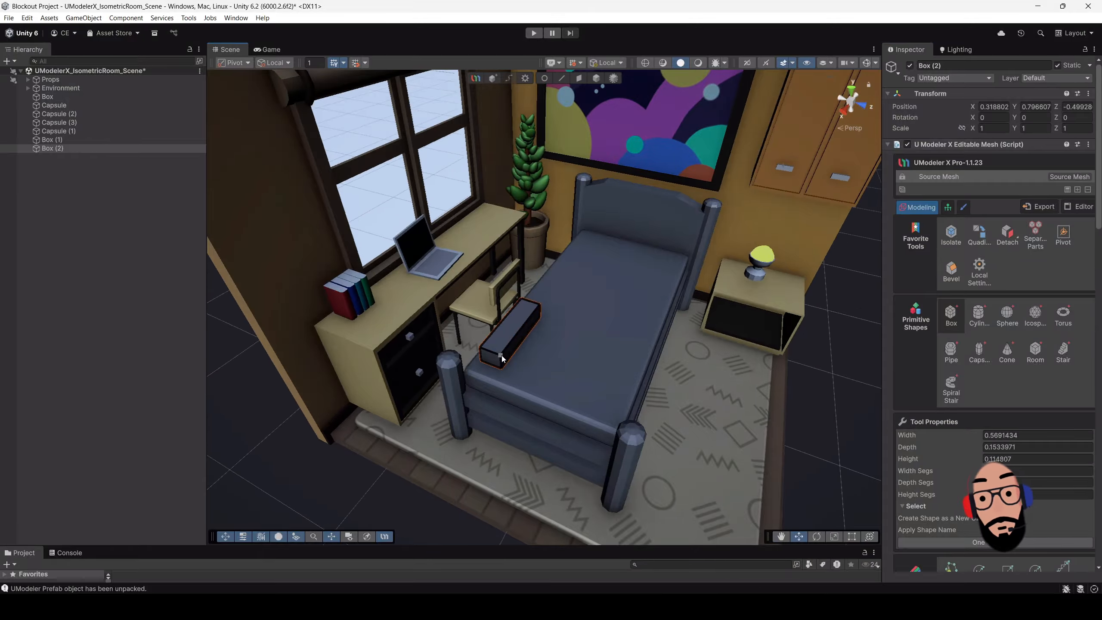
click(500, 351)
- Select the blanket box's long side face and pull it across the width of the bed
click(580, 79)
alt+drag(582, 198, 573, 163)
click(507, 310)
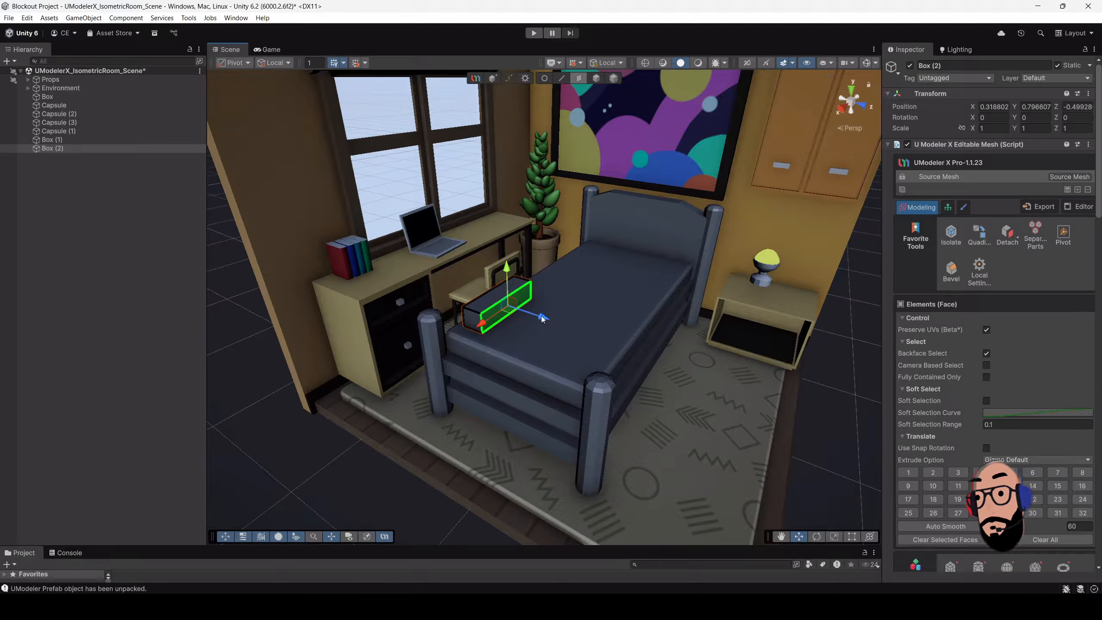
mouse_move(539, 319)
mouse_down()
mouse_move(640, 365)
mouse_move(684, 366)
mouse_move(625, 202)
mouse_move(616, 209)
mouse_move(635, 233)
mouse_move(636, 261)
mouse_up()
- Extrude sections at both ends of the blanket box so they hang down over the mattress sides
scroll(616, 209, up, 3)
click(621, 231)
mouse_move(516, 224)
alt+mouse_down()
mouse_move(599, 234)
mouse_move(599, 329)
mouse_move(620, 254)
mouse_move(579, 299)
alt+mouse_up()
click(586, 332)
click(582, 274)
alt+drag(640, 261, 623, 306)
- Move the whole blanket box along the bed to position X 0.262
click(598, 79)
drag(482, 351, 490, 345)
alt+drag(614, 367, 652, 372)
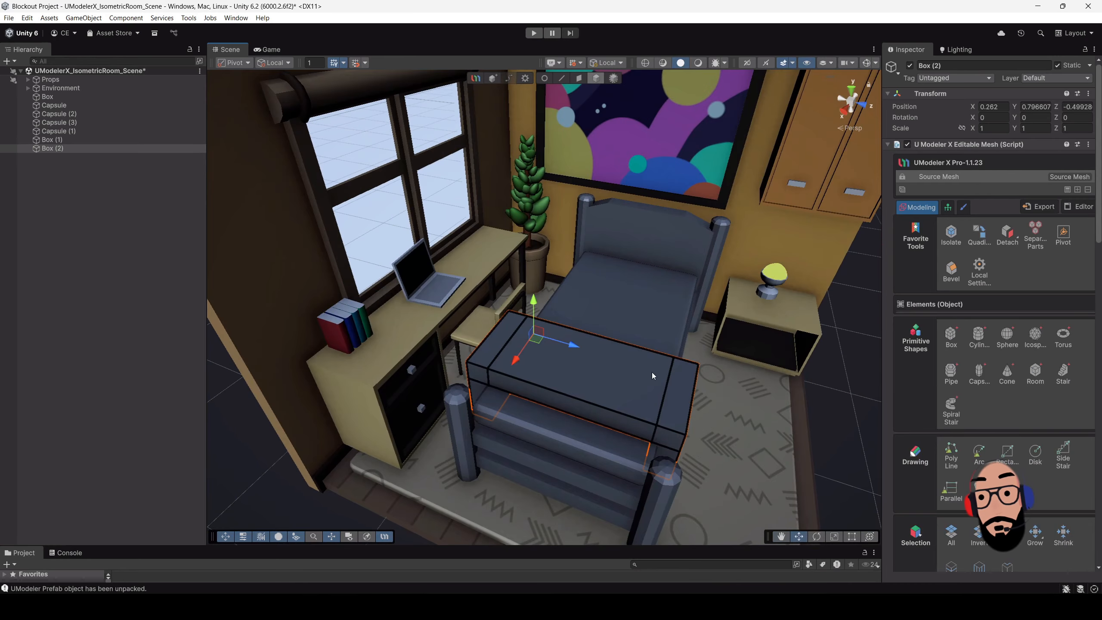
- Add a Subdivide modifier to the blanket box and set its subdivision level to 2
scroll(643, 358, down, 3)
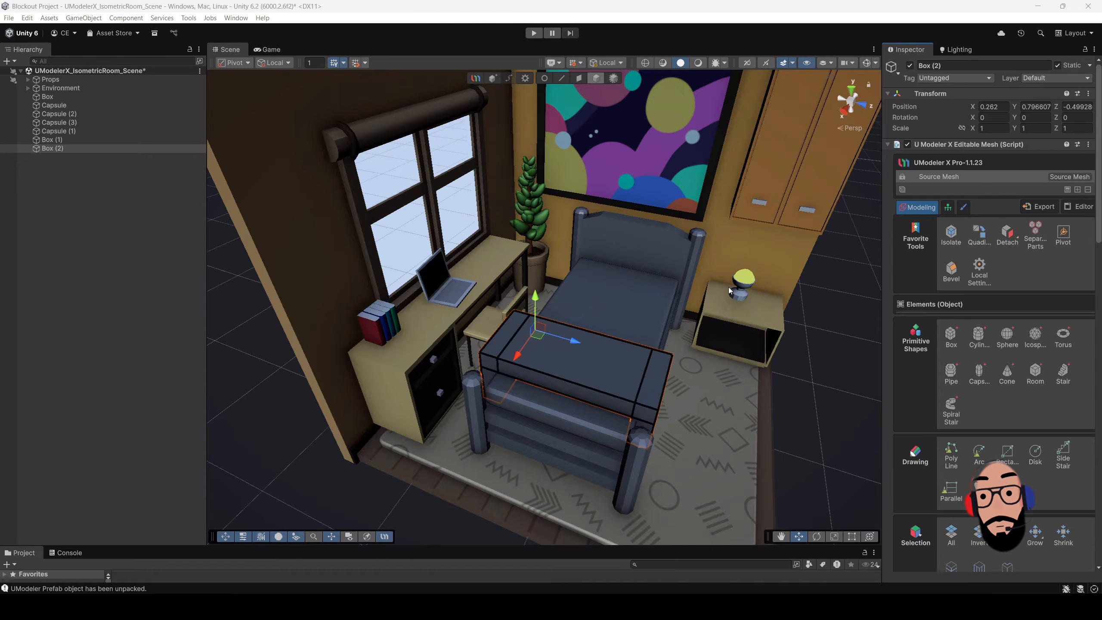
scroll(680, 322, down, 2)
alt+drag(676, 332, 606, 381)
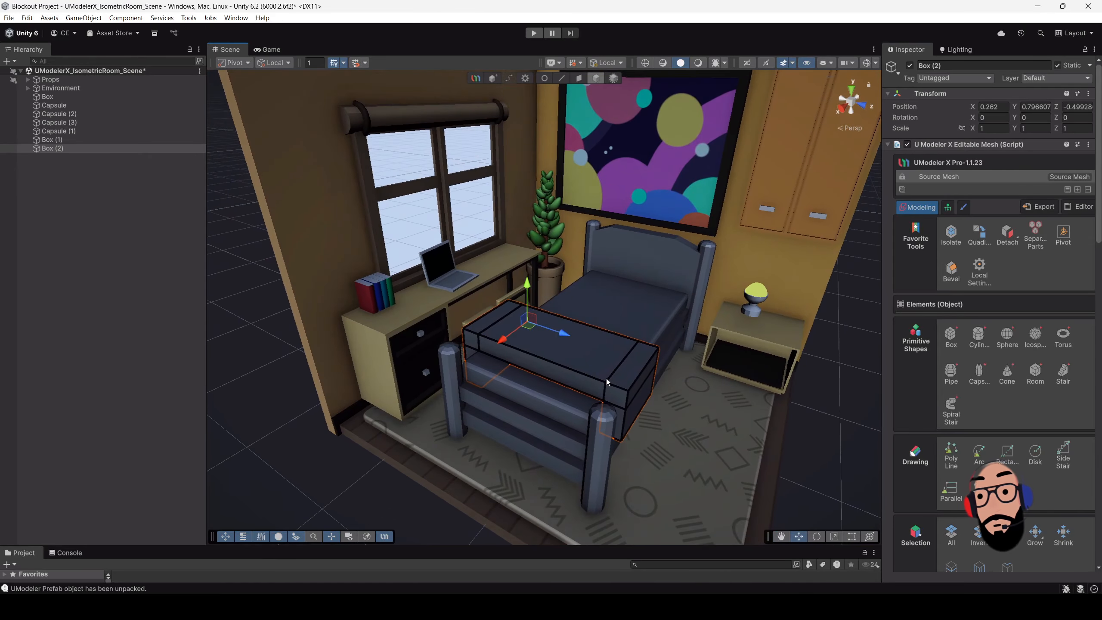
click(1078, 190)
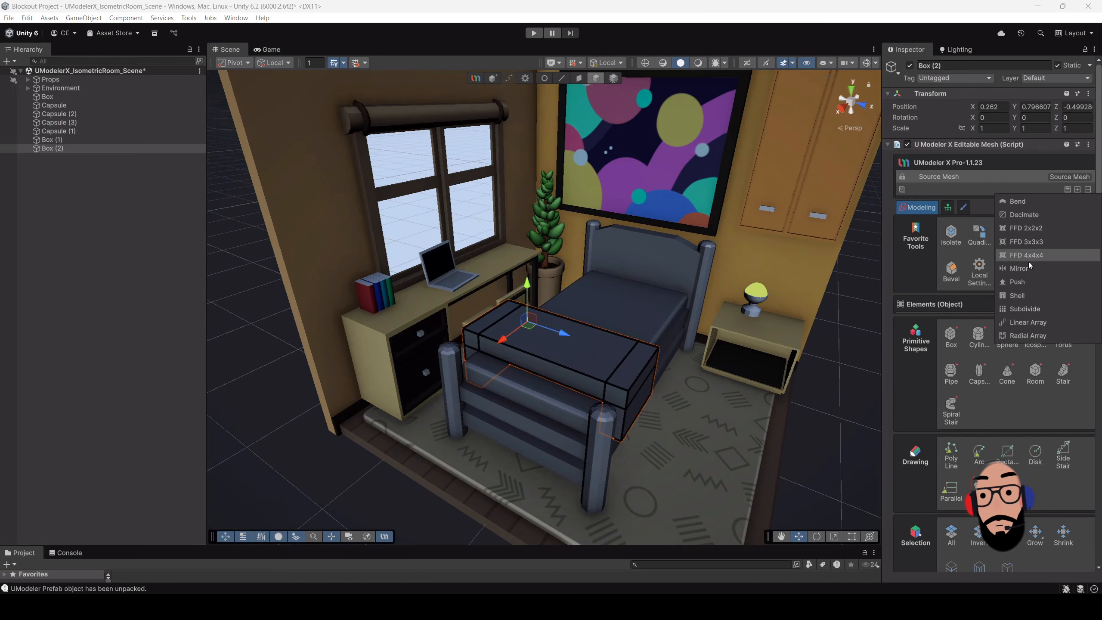
click(1025, 309)
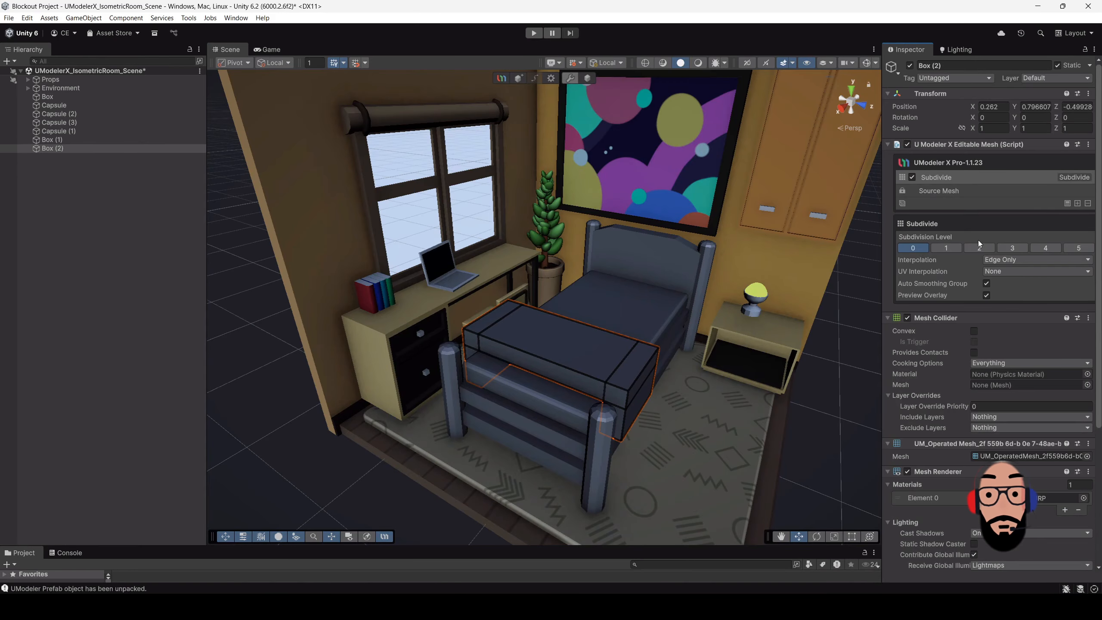
click(979, 248)
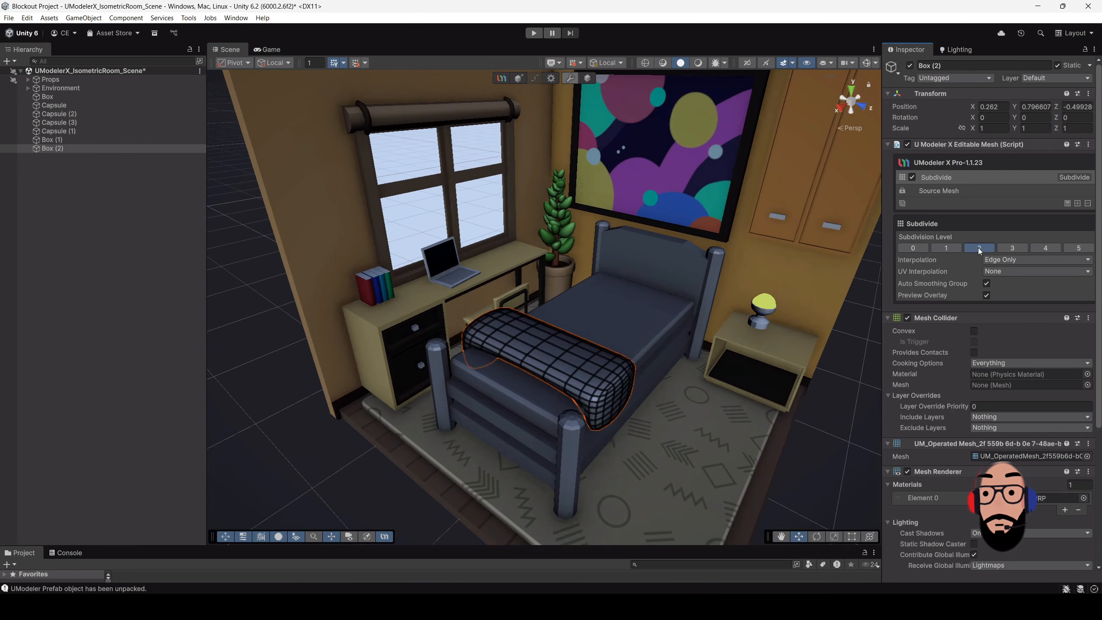
- Add an FFD 3x3x3 modifier on top of the blanket's Subdivide modifier
scroll(573, 355, up, 3)
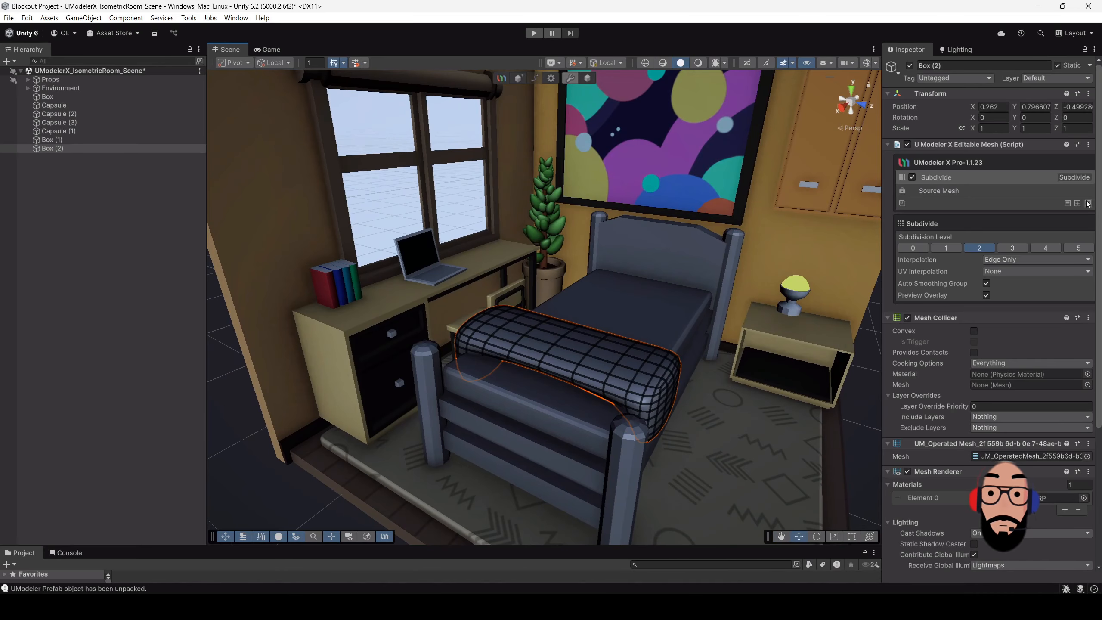
click(1078, 203)
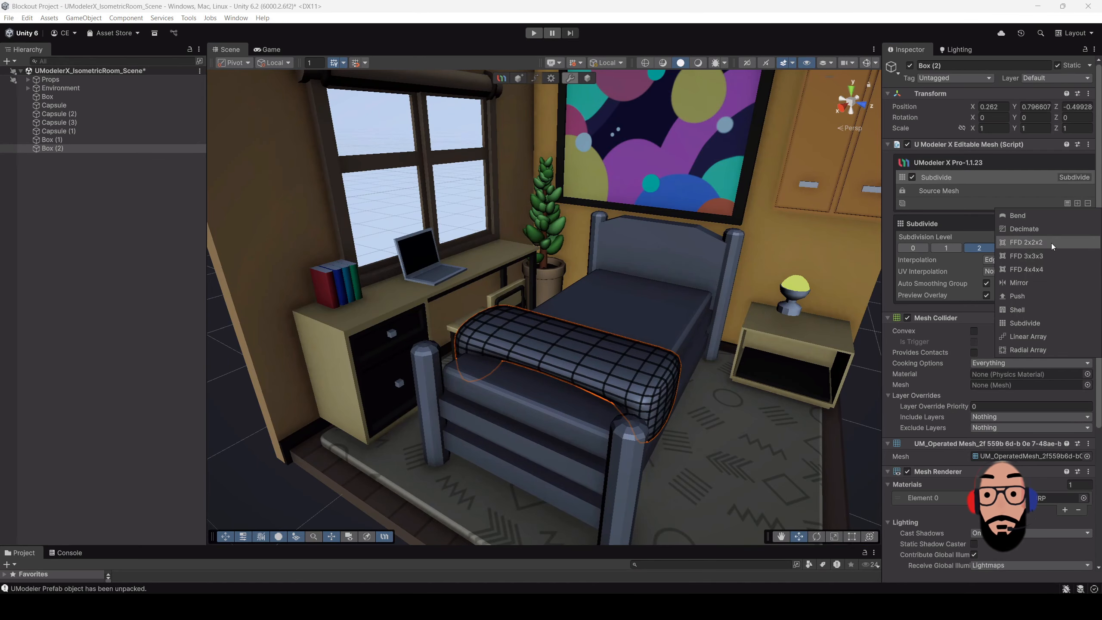
click(1039, 260)
alt+drag(612, 349, 559, 352)
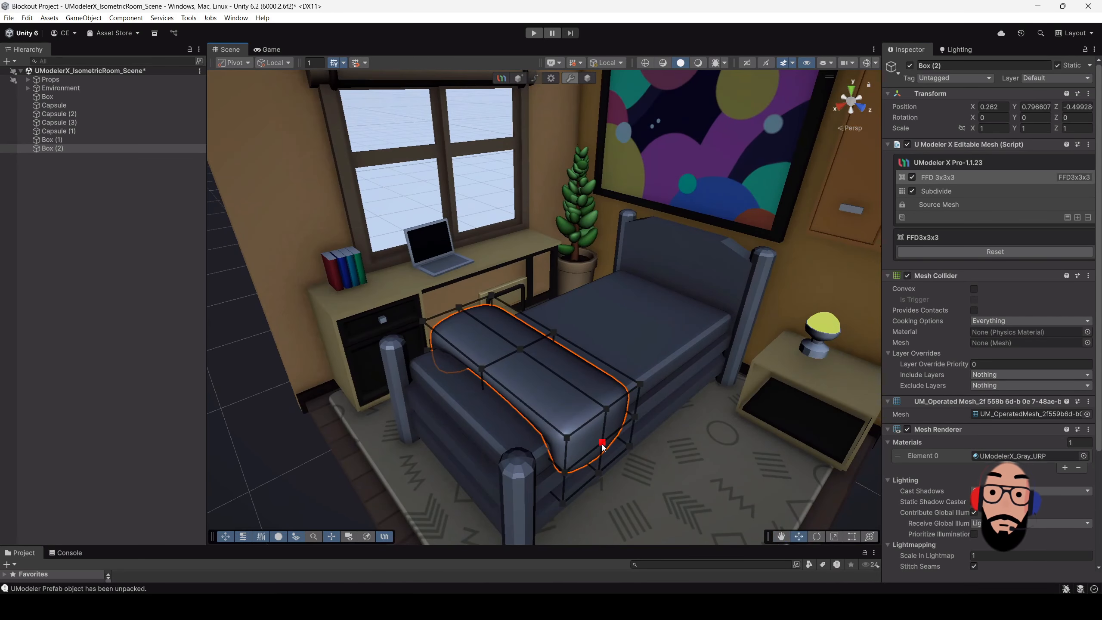
- Move the FFD control points at the blanket's overhanging ends to reshape how it drapes over the bed sides
click(603, 446)
alt+drag(603, 446, 694, 353)
drag(671, 312, 670, 311)
alt+drag(670, 311, 718, 389)
alt+drag(649, 342, 686, 274)
drag(683, 270, 719, 314)
drag(746, 310, 760, 312)
- Push the middle control points of the blanket's foot-facing edge outward and adjust the middle row of control points on its top
alt+drag(499, 339, 559, 310)
alt+drag(522, 232, 520, 448)
drag(462, 391, 446, 394)
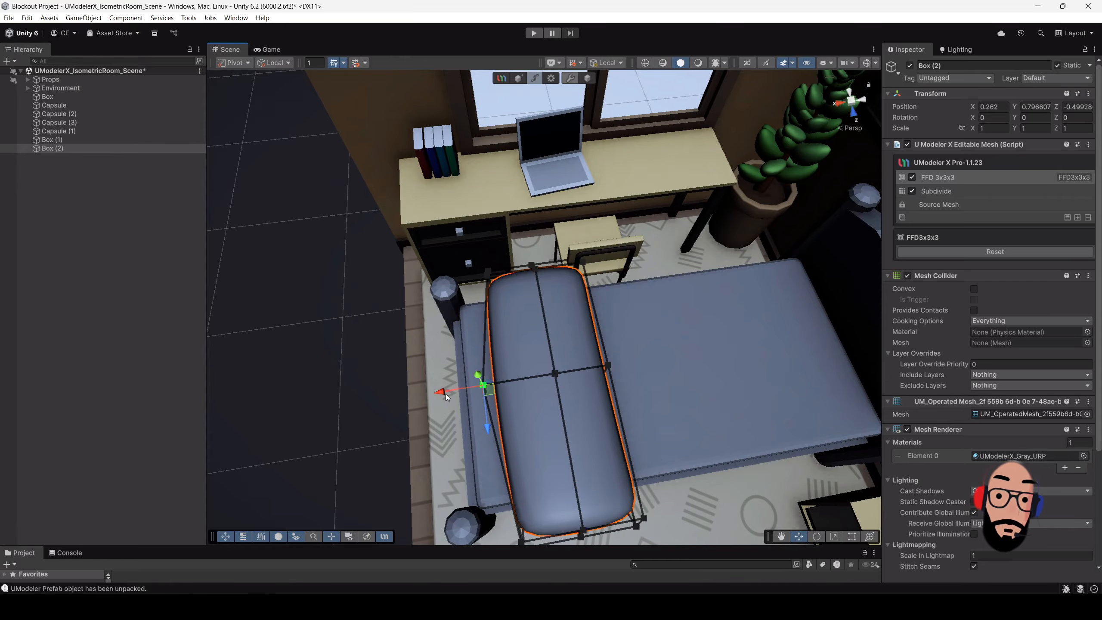
drag(557, 393, 573, 391)
alt+drag(577, 386, 672, 265)
drag(609, 196, 660, 252)
drag(652, 198, 603, 226)
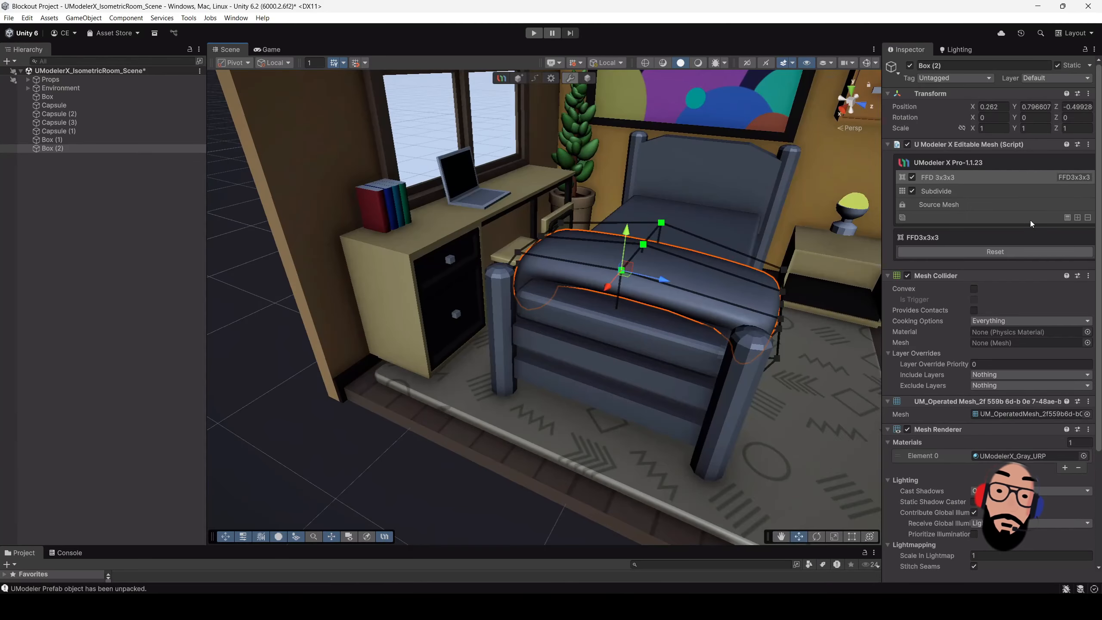
- Add a Decimate modifier to the blanket with max iteration count 75, aggressiveness 5.63 and ratio 0.315
click(1078, 217)
click(1046, 244)
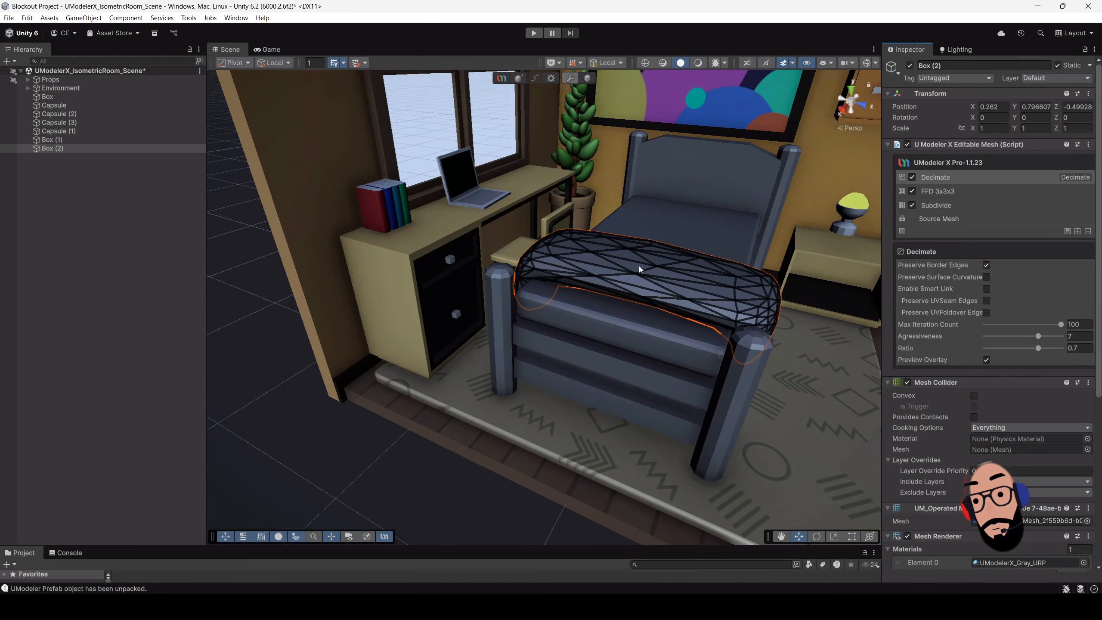
mouse_move(1037, 348)
mouse_down()
mouse_move(1009, 348)
mouse_move(1027, 337)
mouse_up()
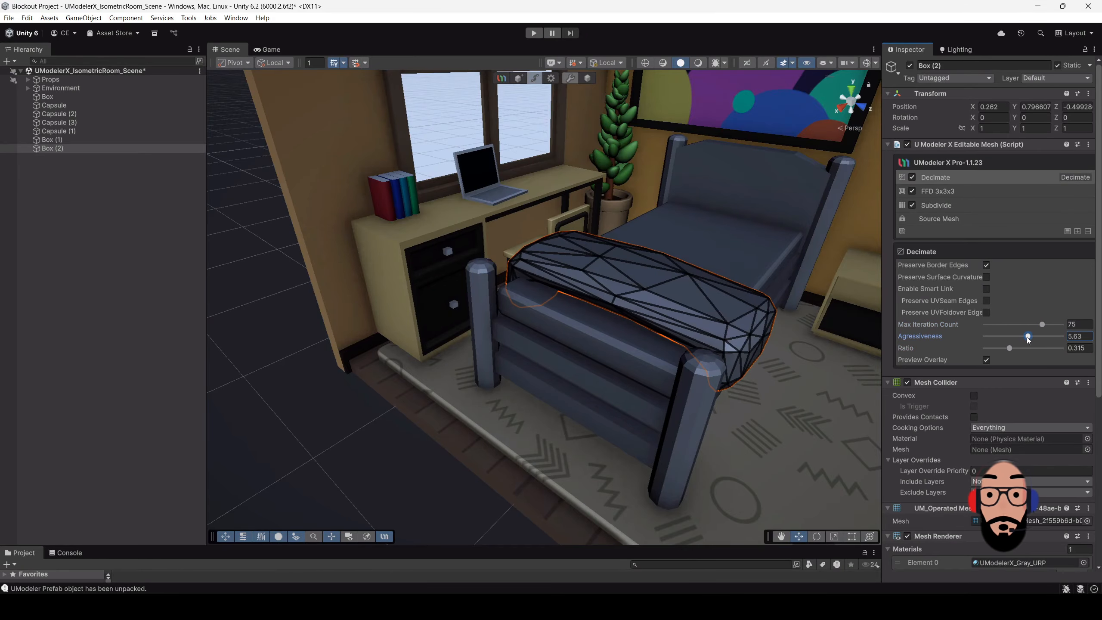
- Duplicate the blanket, move the copy toward the headboard to X -0.479, and narrow it to an X scale of 0.73396
alt+drag(676, 278, 625, 278)
click(587, 78)
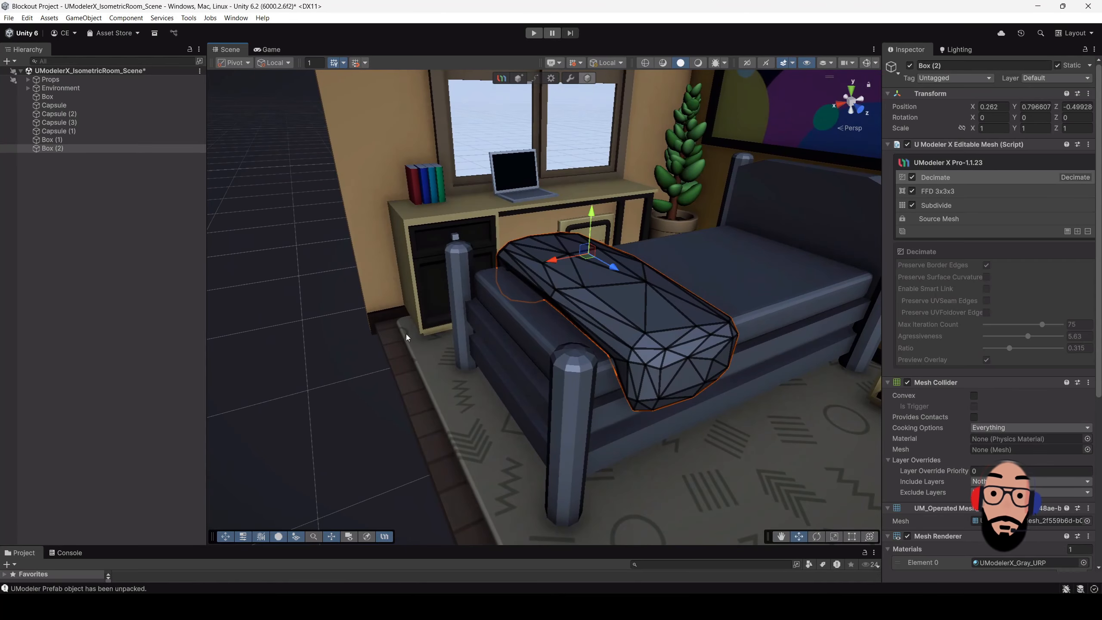
click(406, 337)
alt+drag(406, 338, 560, 300)
click(568, 295)
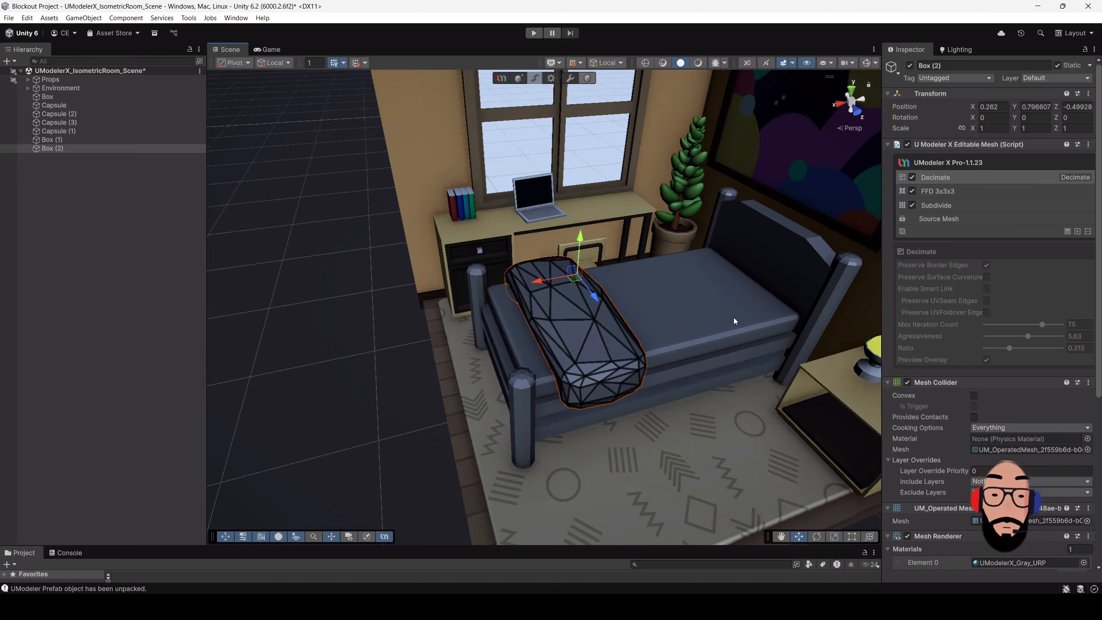
key(ctrl+d)
drag(538, 281, 631, 289)
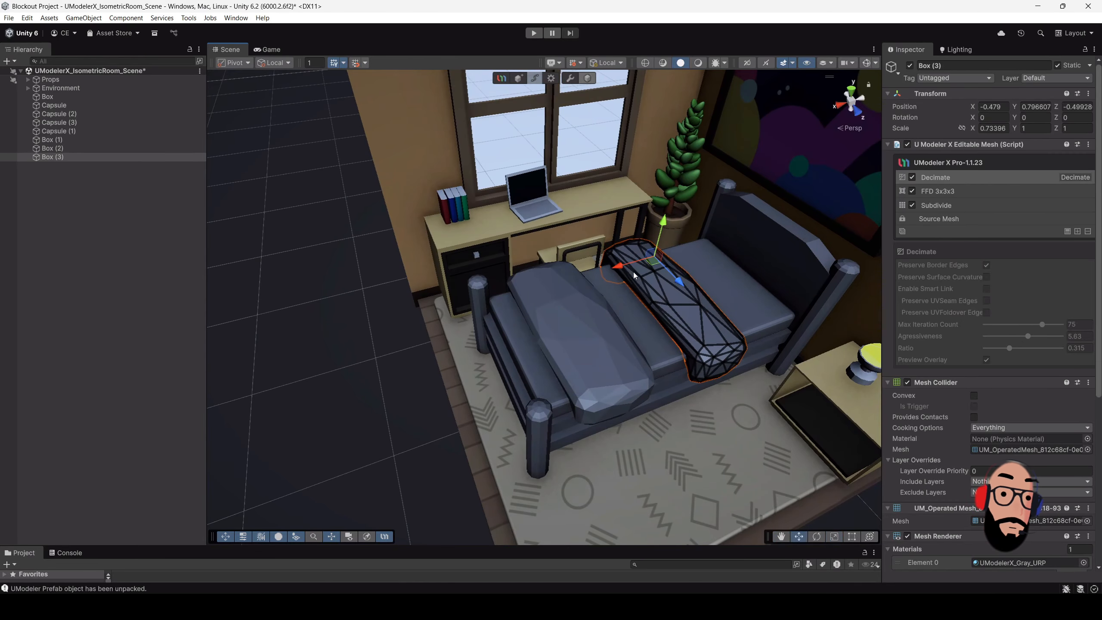
alt+drag(634, 275, 542, 304)
click(683, 303)
- Draw a new flat box about 0.68 wide and 1.03 deep on the ground outside the room, beyond the nightstand
scroll(542, 304, down, 5)
click(539, 78)
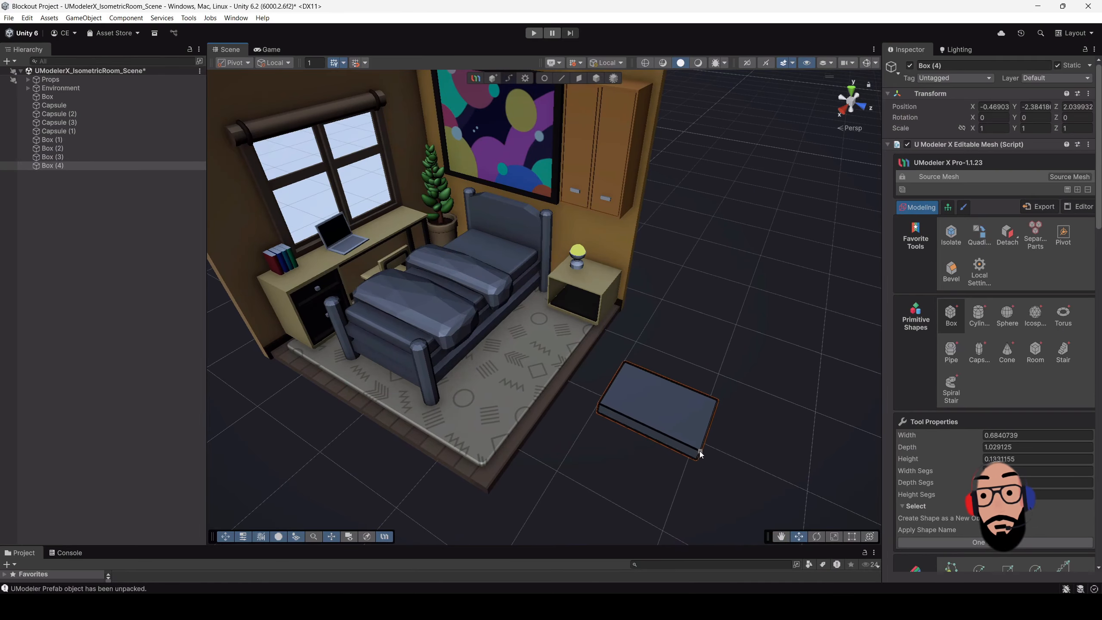
click(701, 445)
- Cut a single horizontal edge loop around the flat box at mid-height of its sides
scroll(964, 373, down, 10)
click(1007, 365)
scroll(1011, 366, down, 3)
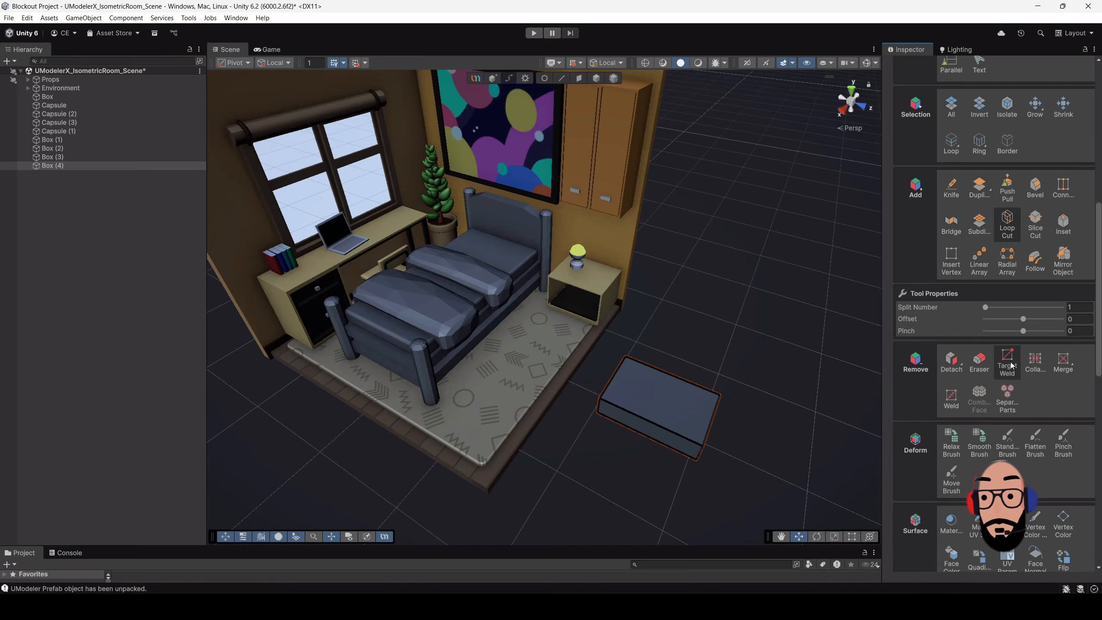
alt+drag(770, 486, 747, 387)
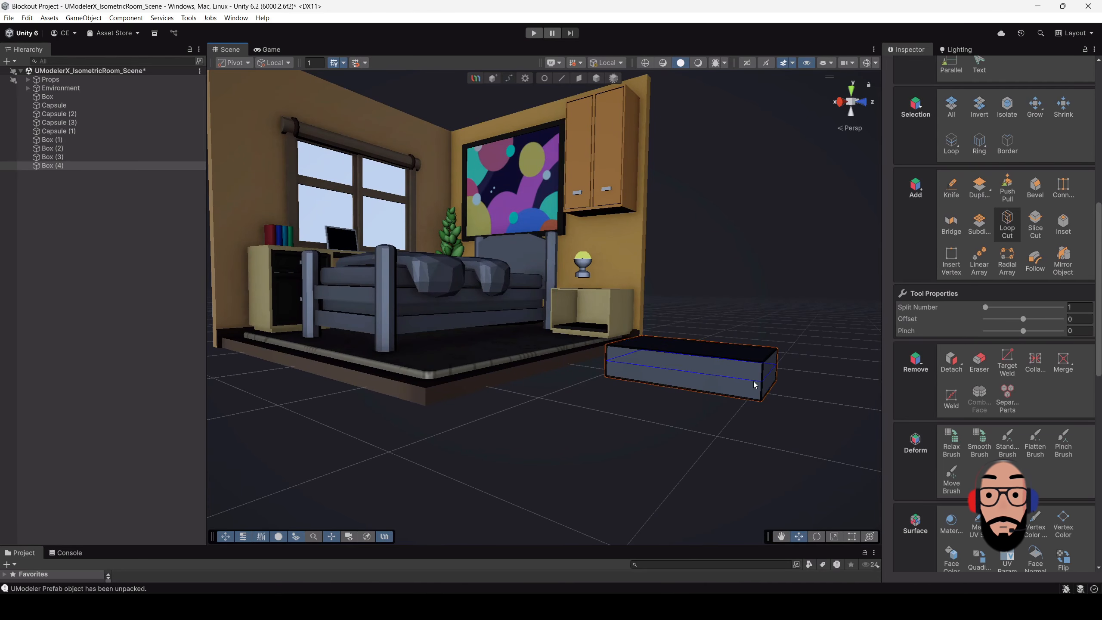
- Select the new edge loop around the box, set the handle position to Center, and scale the loop outward to taper the sides
click(561, 78)
click(699, 375)
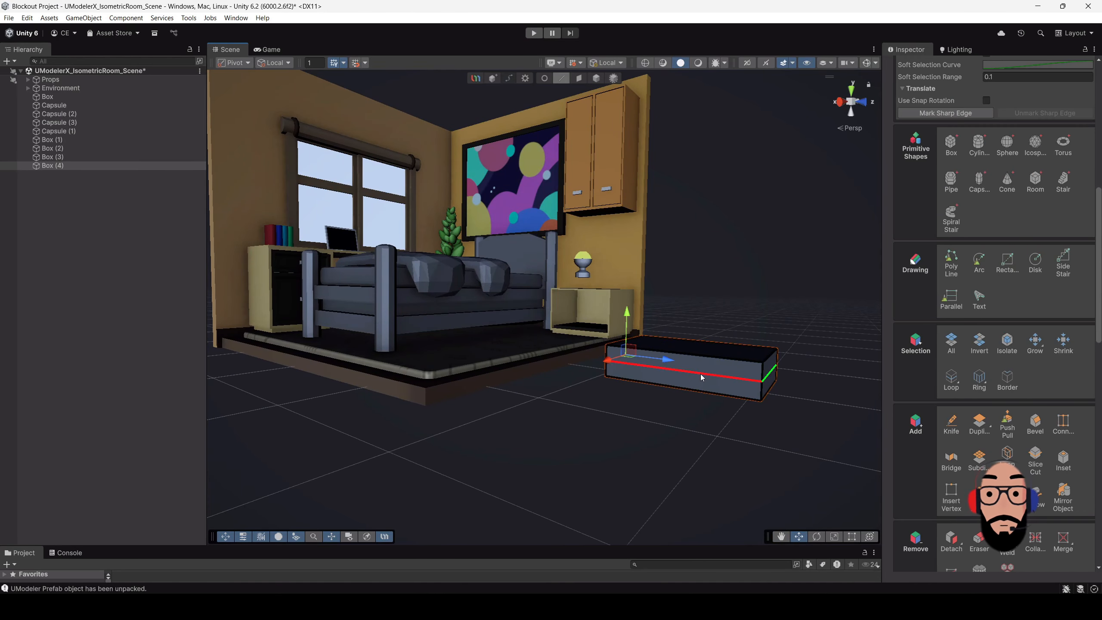
alt+drag(701, 374, 690, 416)
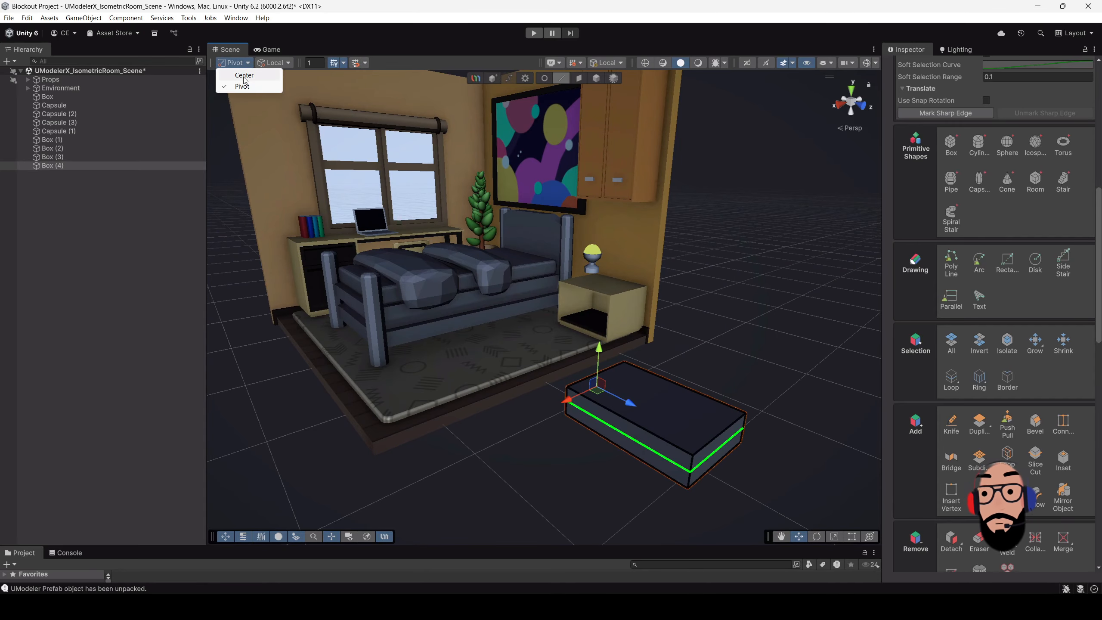
click(244, 76)
alt+drag(689, 409, 645, 389)
alt+drag(644, 390, 625, 372)
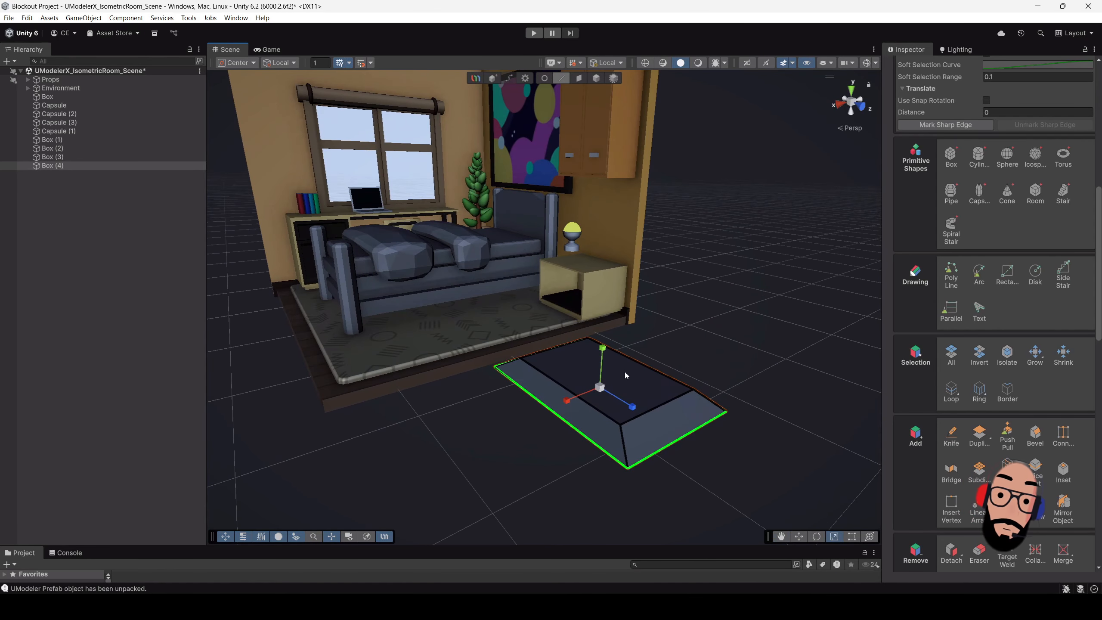
- Select all faces of the tapered box and subdivide them twice
key(3)
key(w)
middle_drag(638, 391, 612, 304)
alt+drag(611, 304, 575, 296)
key(ctrl+a)
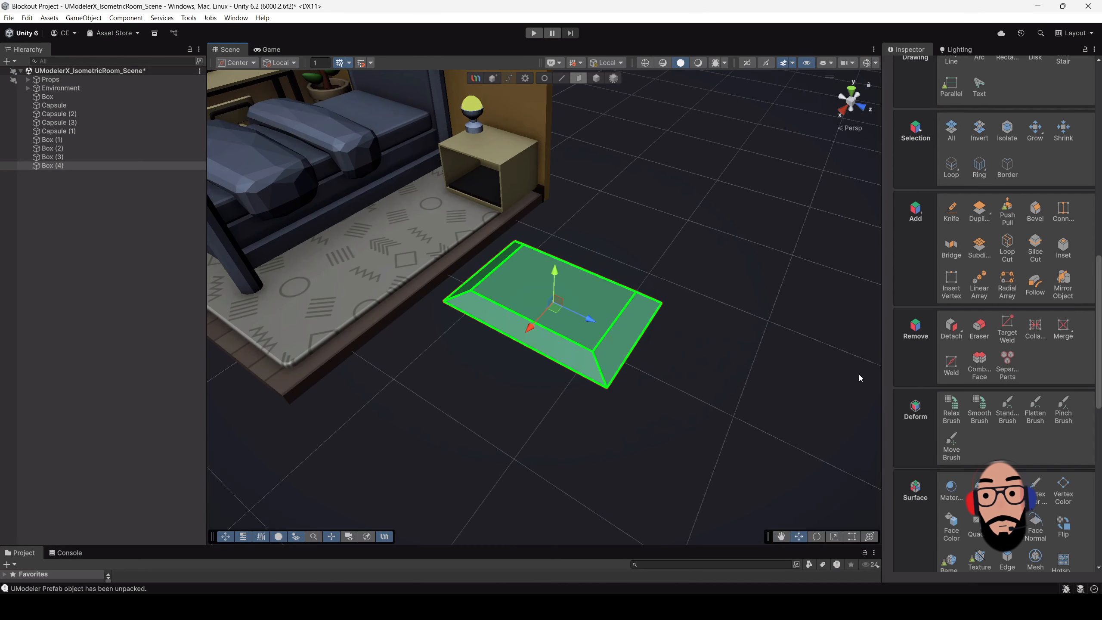
click(975, 250)
click(975, 250)
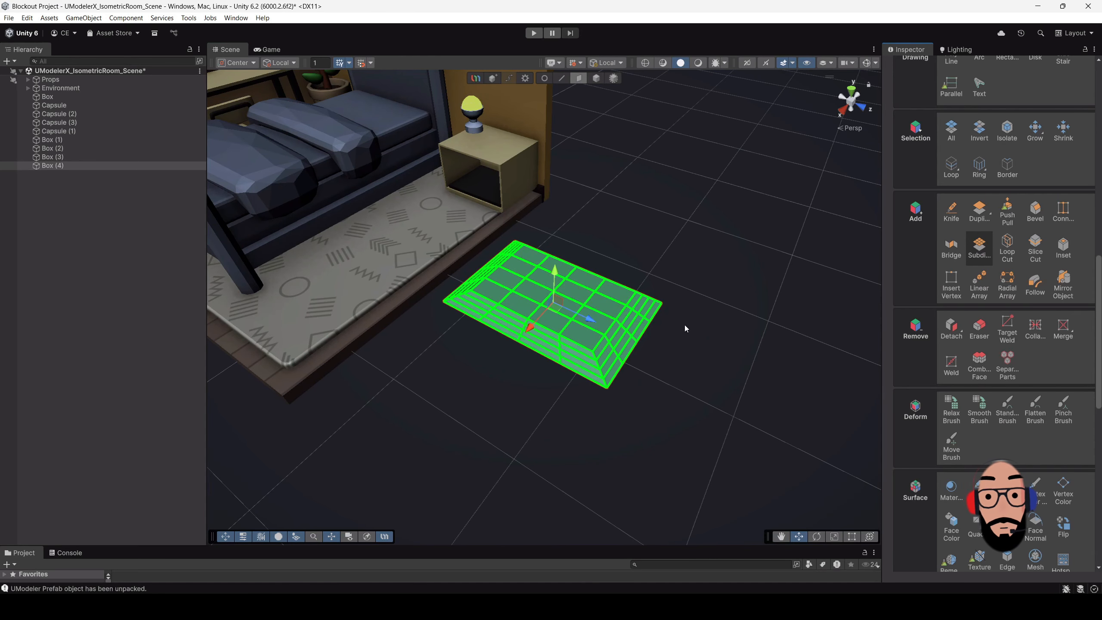
- Add a Subdivide modifier to the box with subdivision level 1 to round it into a pillow
alt+drag(681, 322, 664, 317)
scroll(1028, 369, up, 12)
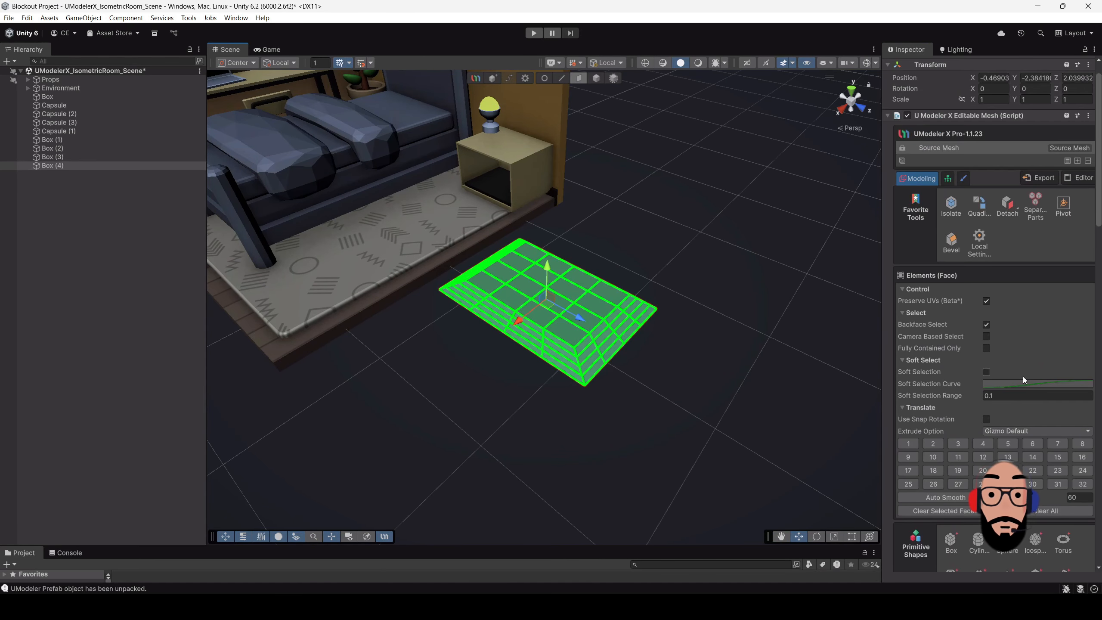
click(1078, 161)
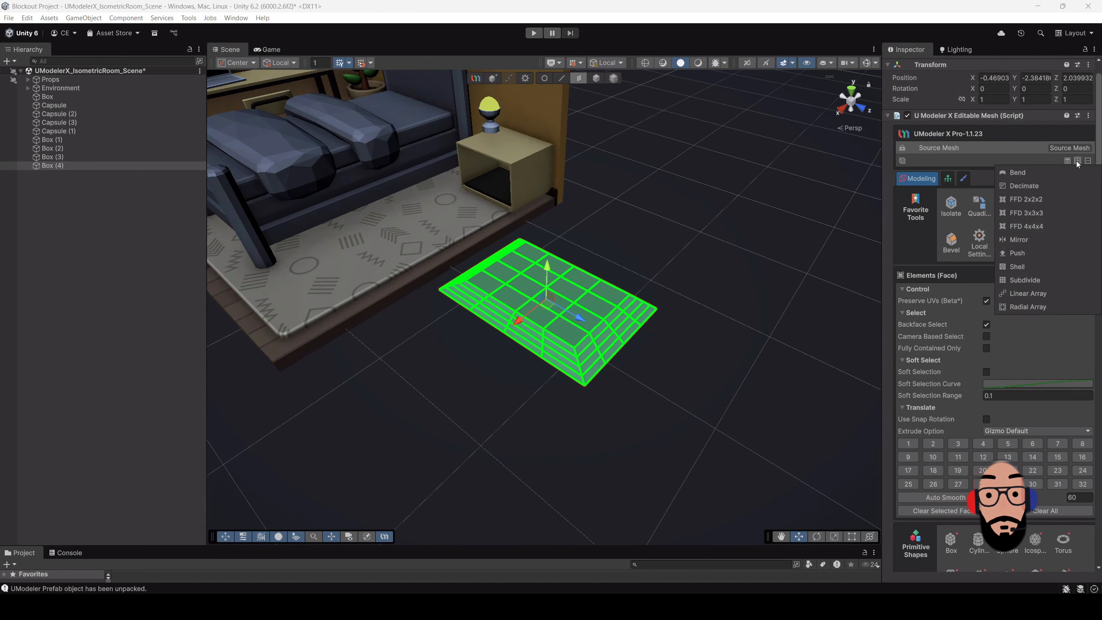
click(1032, 280)
click(946, 219)
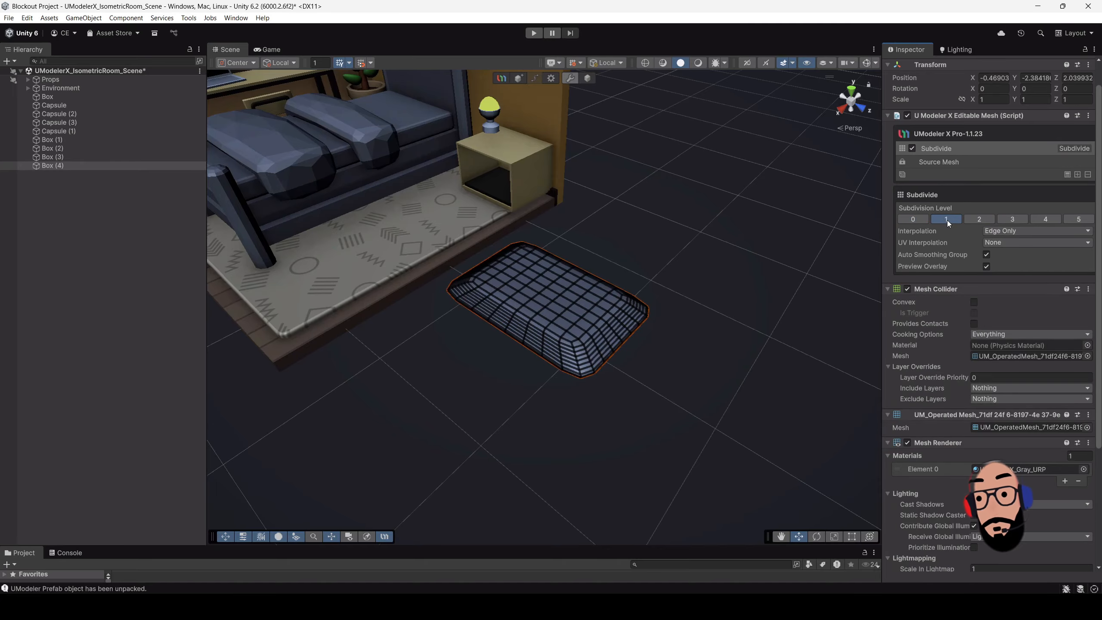
- Add an FFD 3x3x3 modifier to the pillow and pull the middle control points of its four sides inward
alt+drag(759, 229, 723, 300)
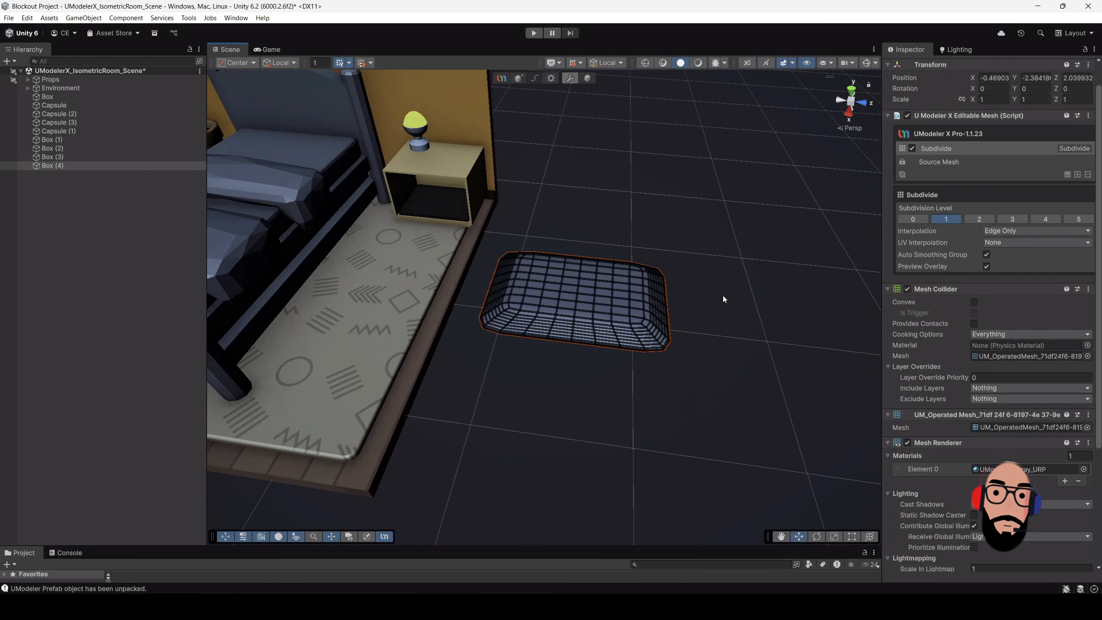
click(1078, 175)
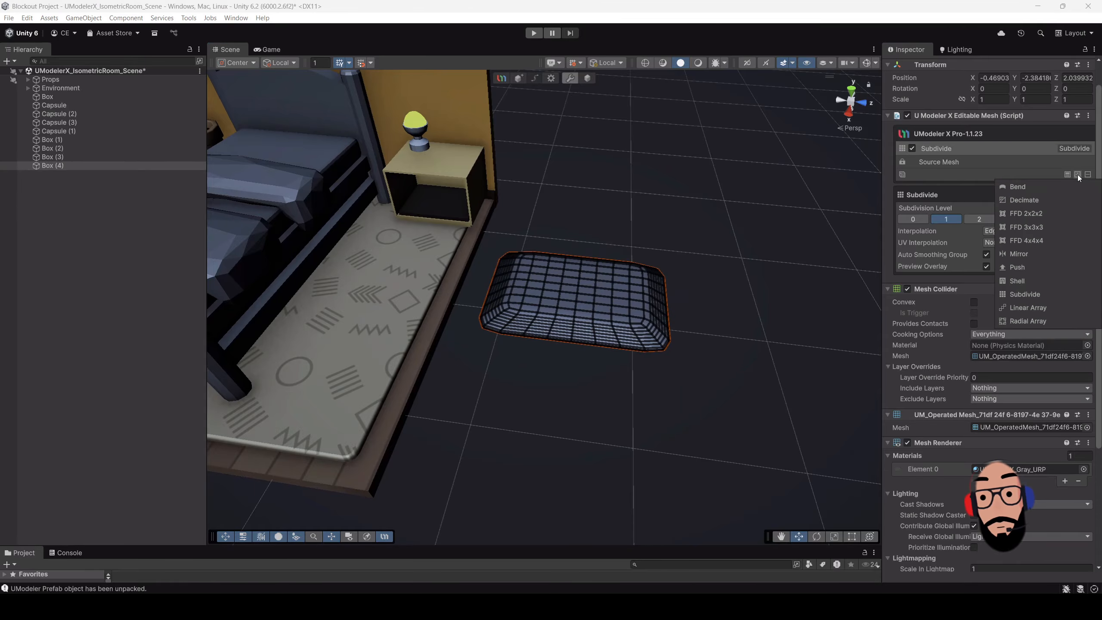
click(1037, 228)
alt+drag(573, 278, 594, 427)
alt+drag(594, 208, 594, 261)
drag(607, 321, 605, 355)
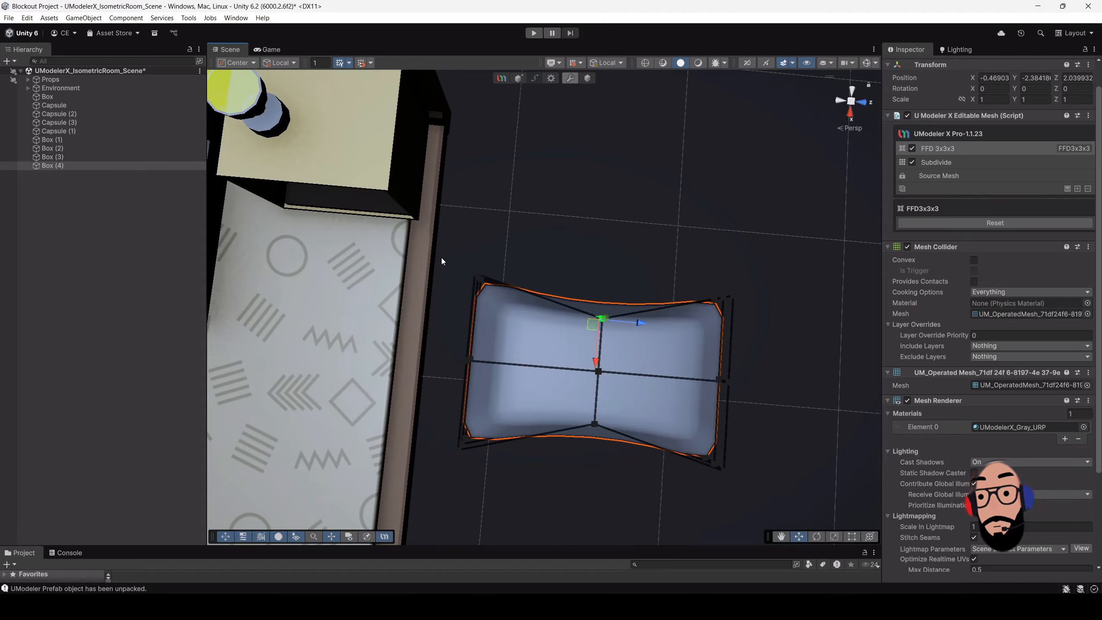
drag(507, 370, 545, 374)
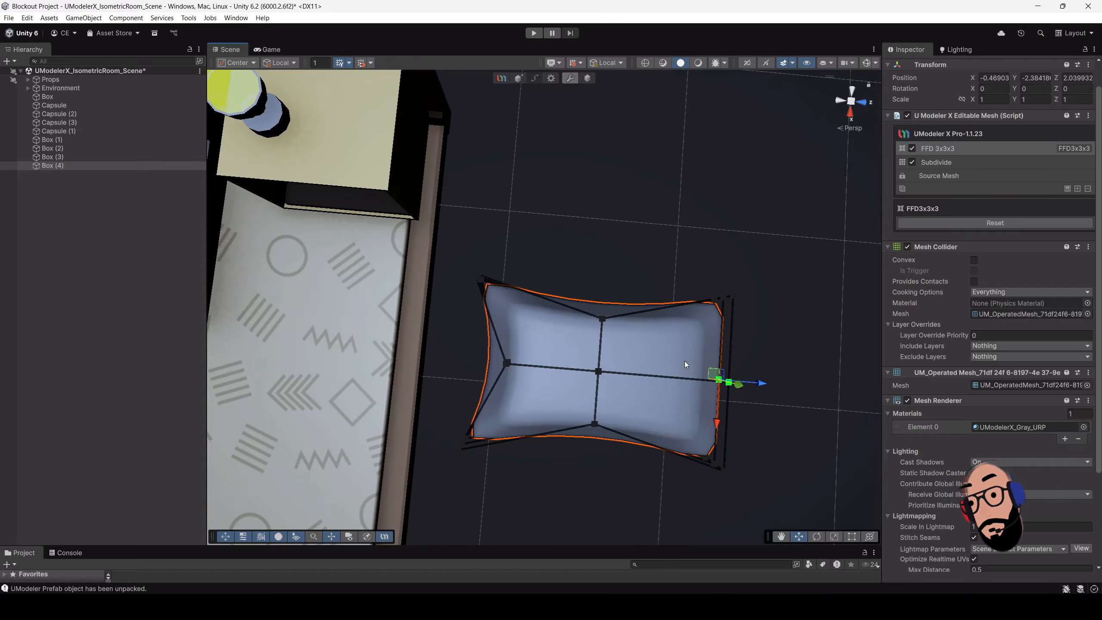
drag(762, 382, 681, 299)
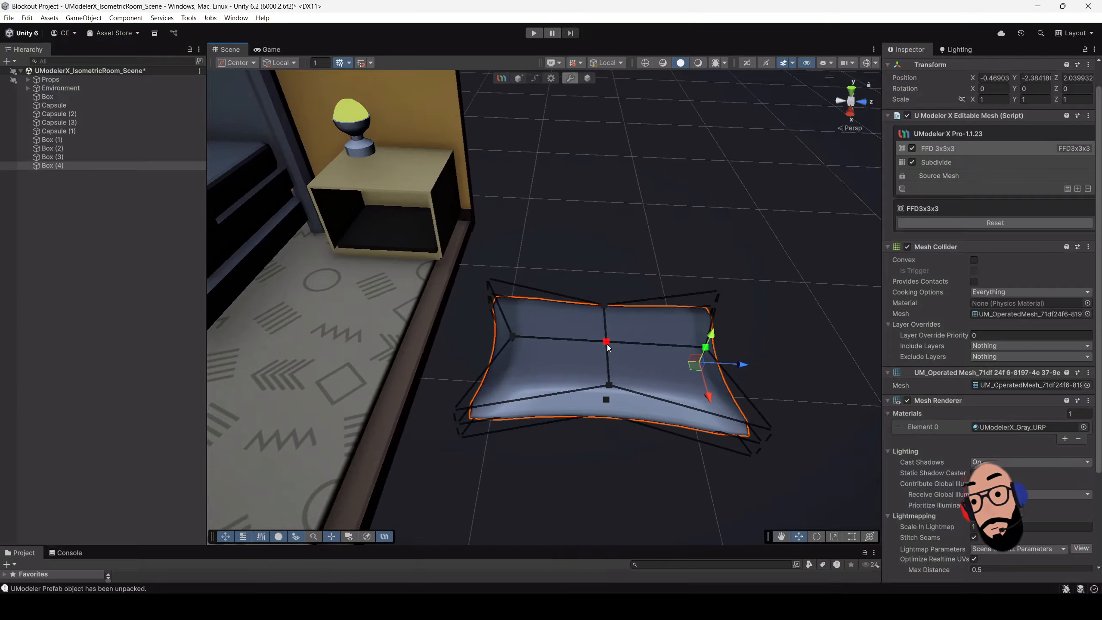
- Raise the pillow's top centre control point and the middle control points at its two short ends, and return to object editing
drag(611, 318, 620, 280)
click(504, 306)
drag(504, 267, 505, 252)
drag(712, 285, 716, 268)
alt+drag(700, 370, 604, 274)
alt+drag(603, 277, 559, 374)
scroll(559, 374, down, 5)
click(588, 79)
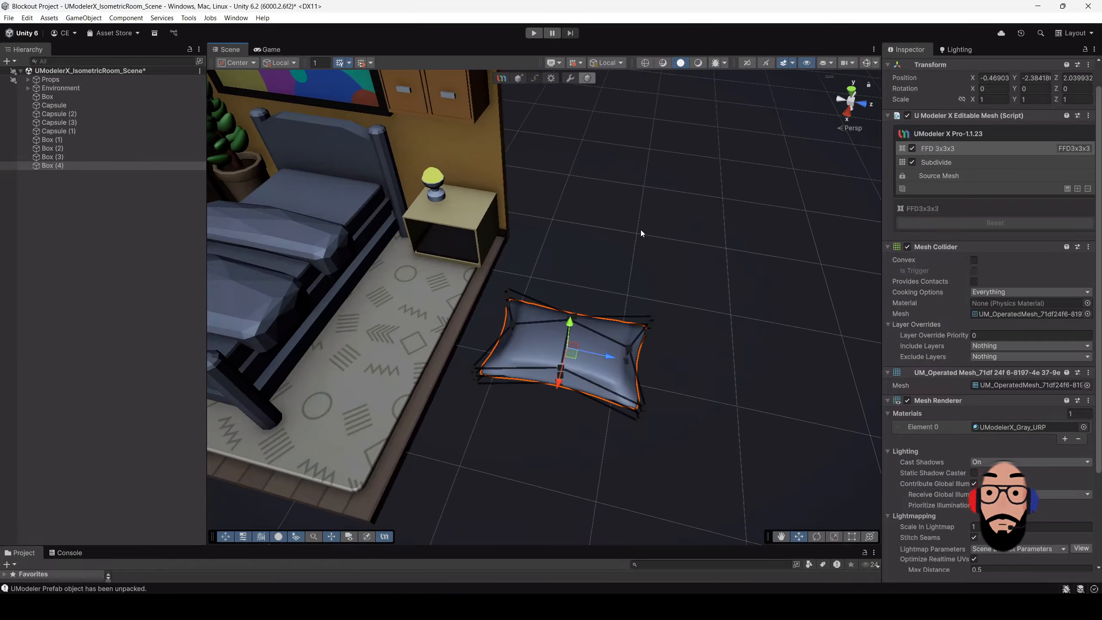
- Add a Decimate modifier to the pillow and set its ratio to 0.205
alt+drag(567, 339, 614, 324)
click(568, 346)
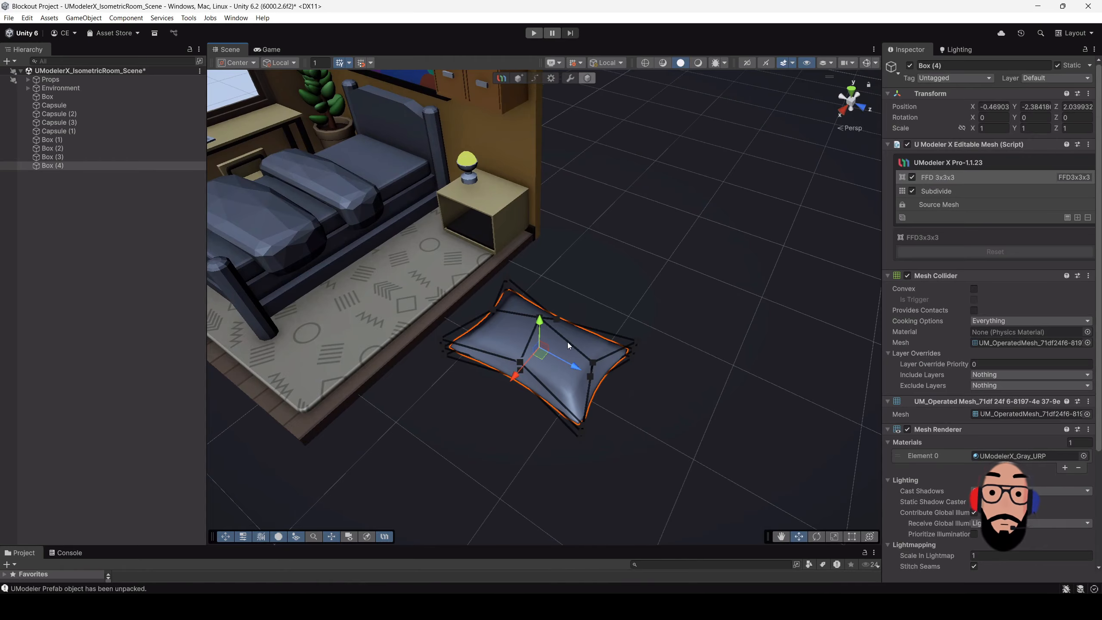
click(1078, 217)
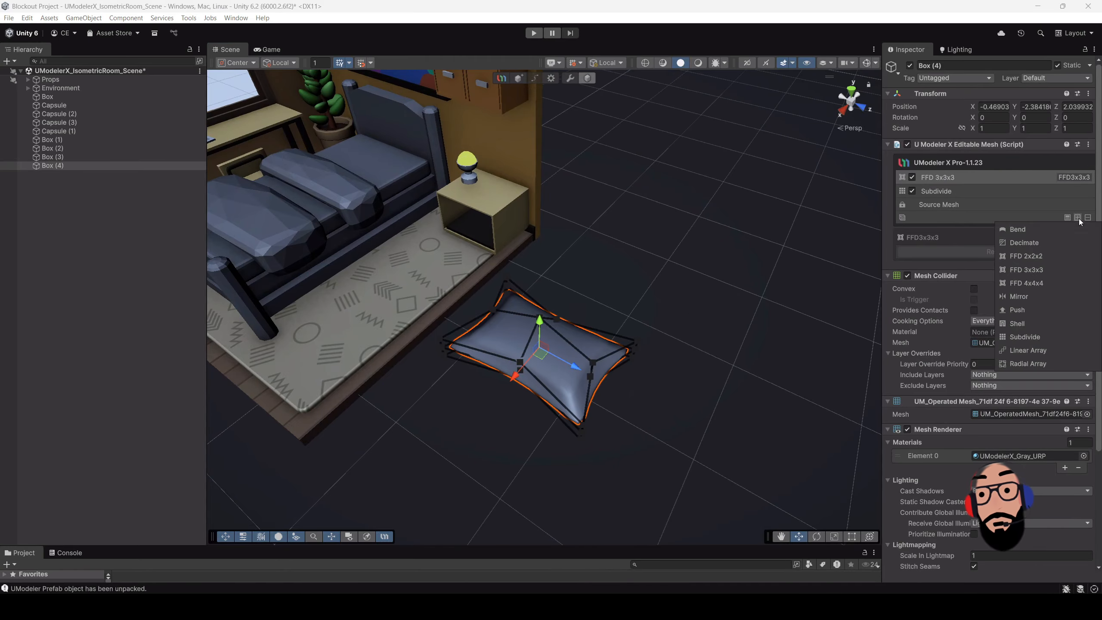
click(1017, 245)
click(1032, 348)
drag(1029, 352, 1000, 352)
alt+drag(559, 312, 608, 345)
click(585, 80)
- Move the pillow onto the mattress by the headboard and scale it uniformly to 0.56159
scroll(616, 235, down, 5)
alt+drag(618, 239, 625, 322)
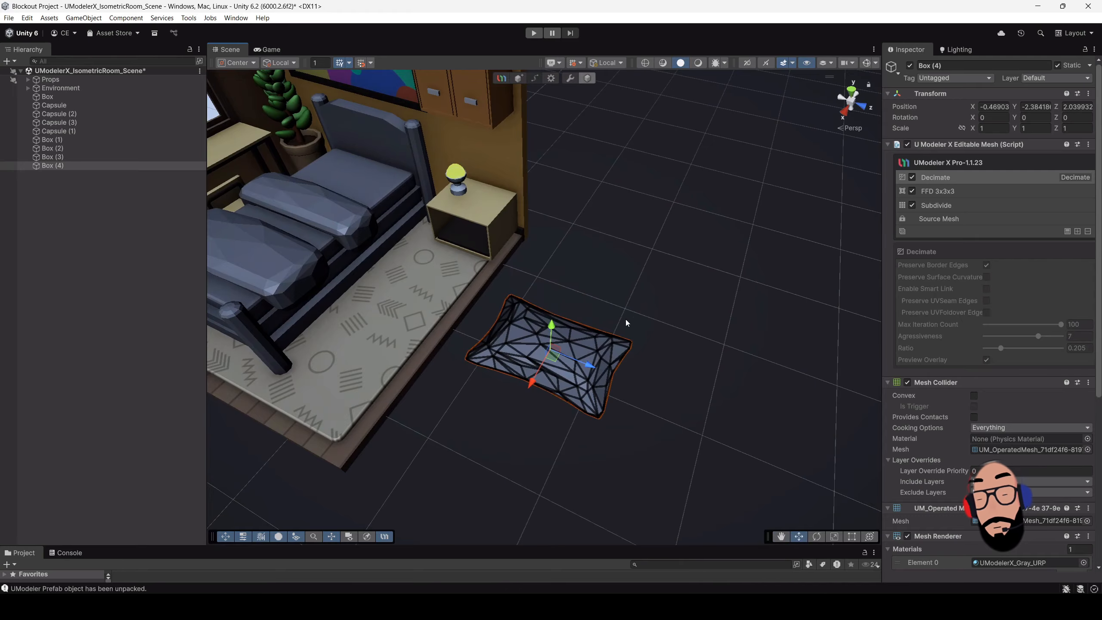
drag(549, 369, 327, 124)
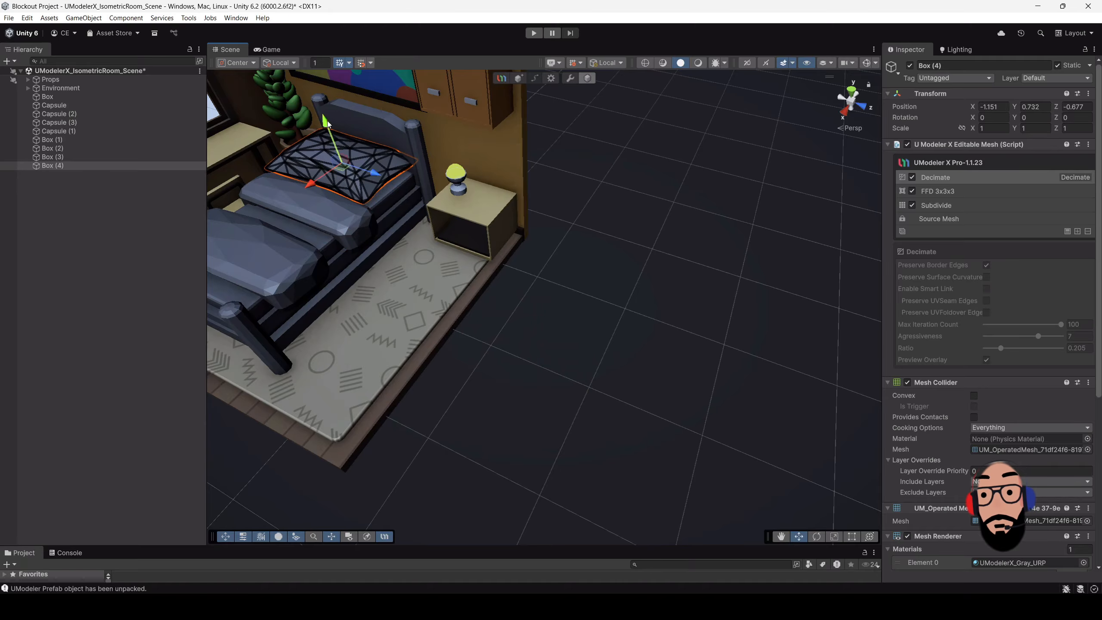
key(f)
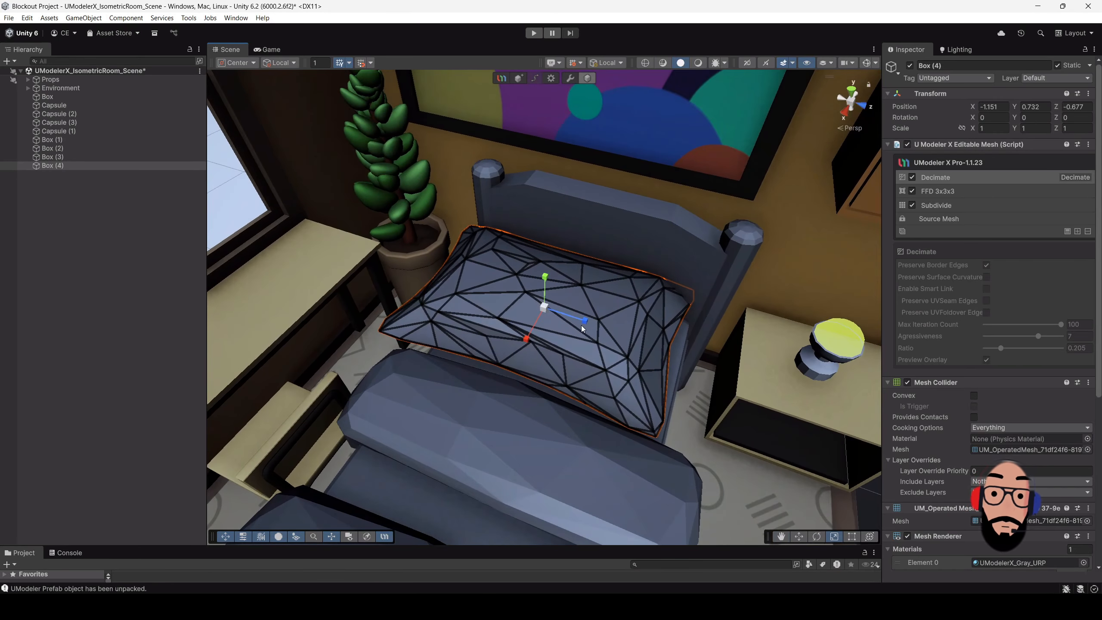
drag(545, 308, 522, 317)
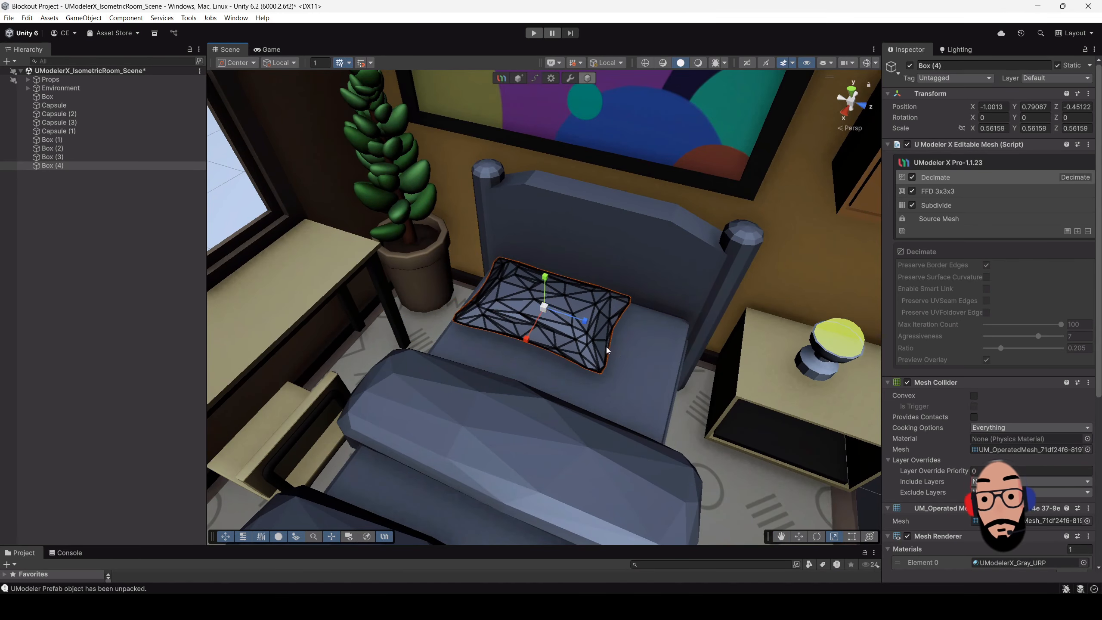
- Lean the pillow against the headboard with Z rotation -45.483 and position X -1.12, Y 1.019, Z -0.492
alt+drag(651, 384, 596, 332)
key(w)
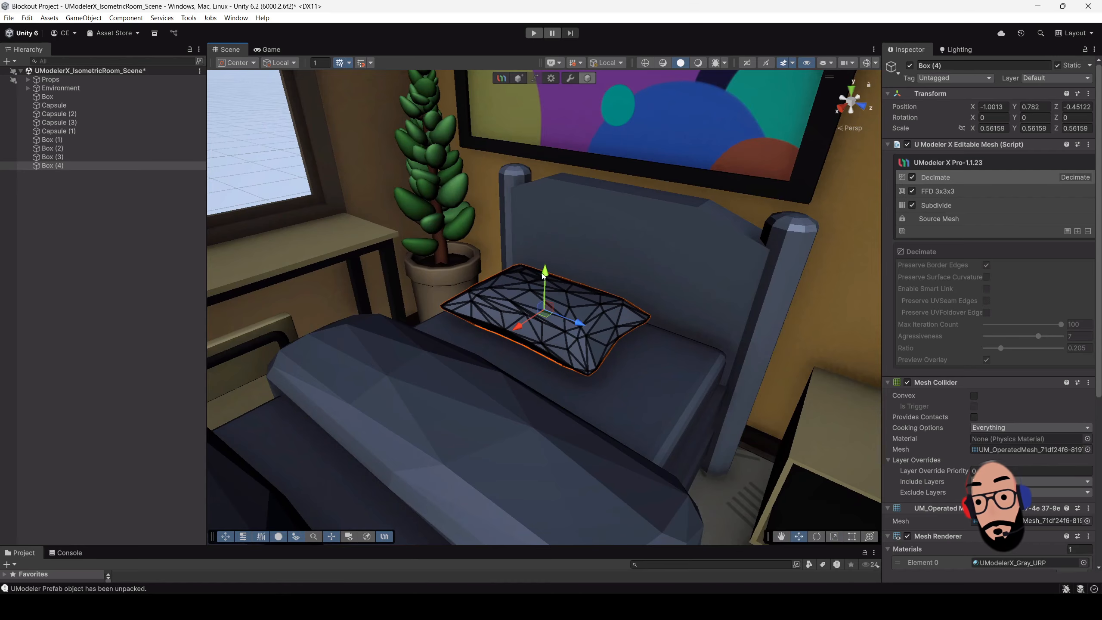
drag(530, 286, 555, 297)
scroll(559, 297, down, 3)
alt+drag(642, 297, 593, 308)
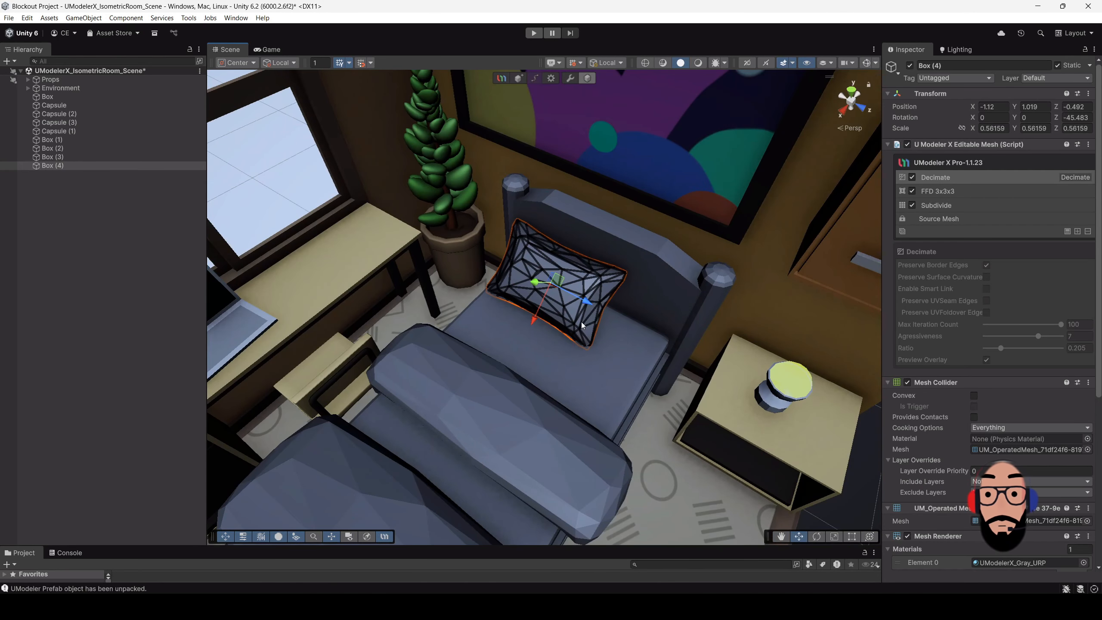
- Duplicate the pillow, place the copy at -0.968, 1.008, -0.129 in front of the first, and rotate it to -0.777, -18.468, -46.183
key(ctrl+d)
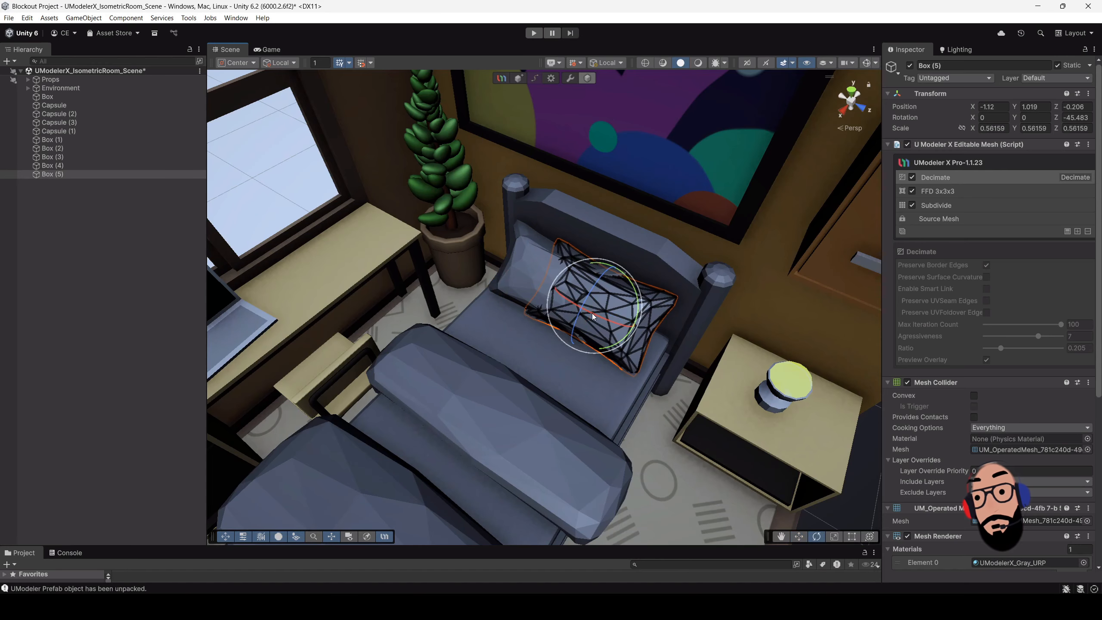
drag(597, 288, 587, 341)
key(w)
key(e)
key(w)
alt+drag(547, 300, 584, 317)
key(e)
key(w)
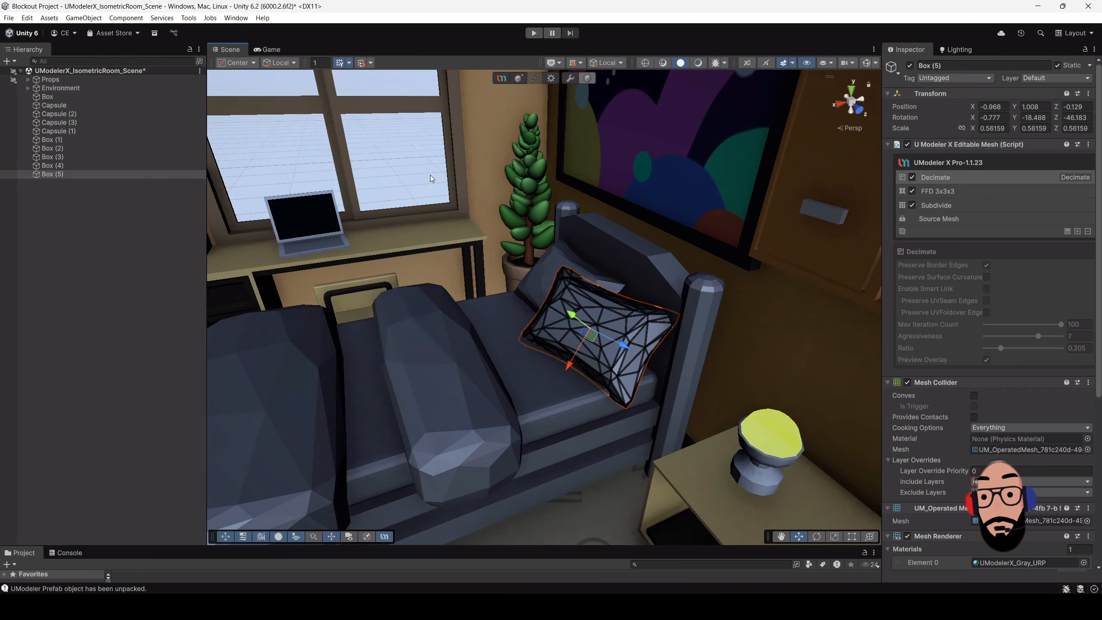
- Set the handle position to Center, nudge the second pillow beside the first, and deselect it
click(244, 87)
mouse_move(460, 225)
alt+mouse_down()
mouse_move(373, 187)
mouse_move(456, 217)
alt+mouse_up()
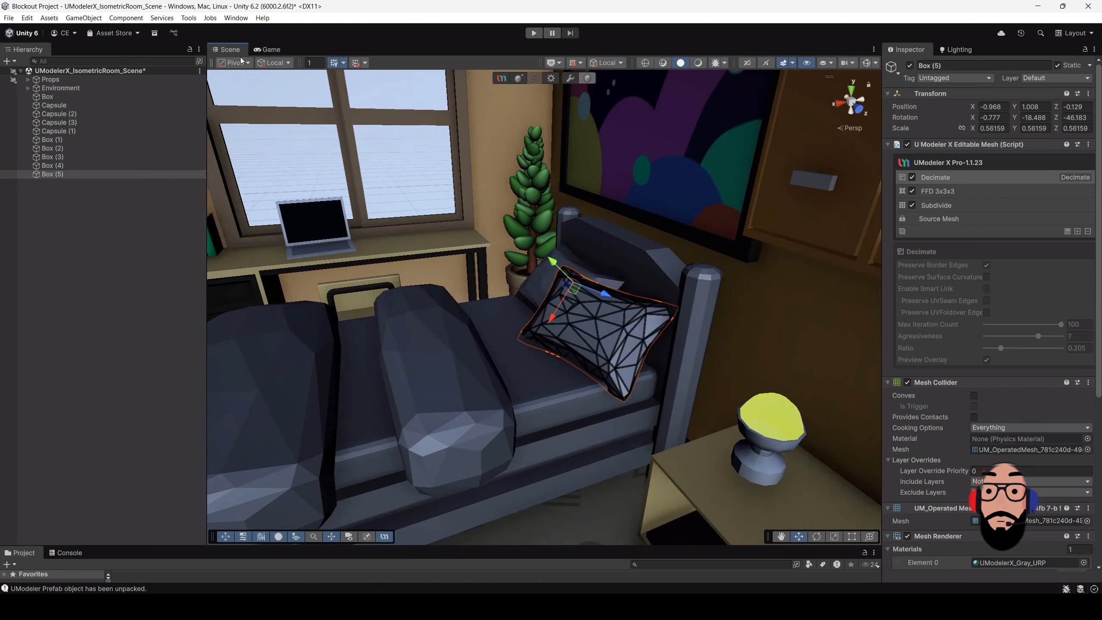
click(238, 63)
click(244, 76)
alt+drag(381, 159, 464, 195)
drag(609, 334, 504, 313)
scroll(611, 328, down, 5)
click(749, 430)
scroll(504, 314, down, 8)
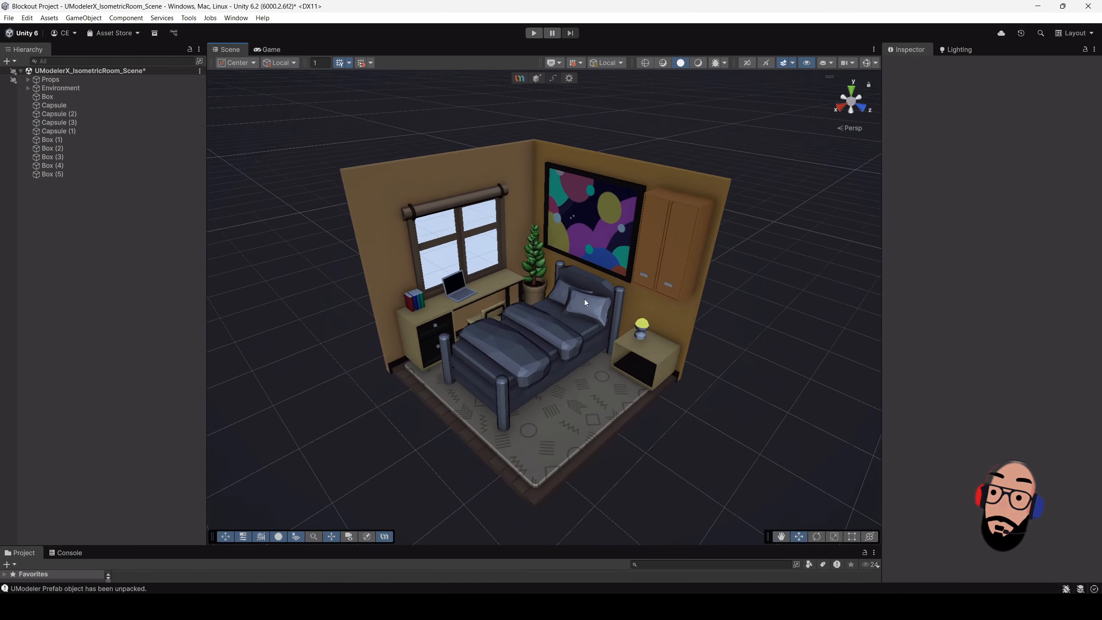
alt+drag(573, 305, 580, 306)
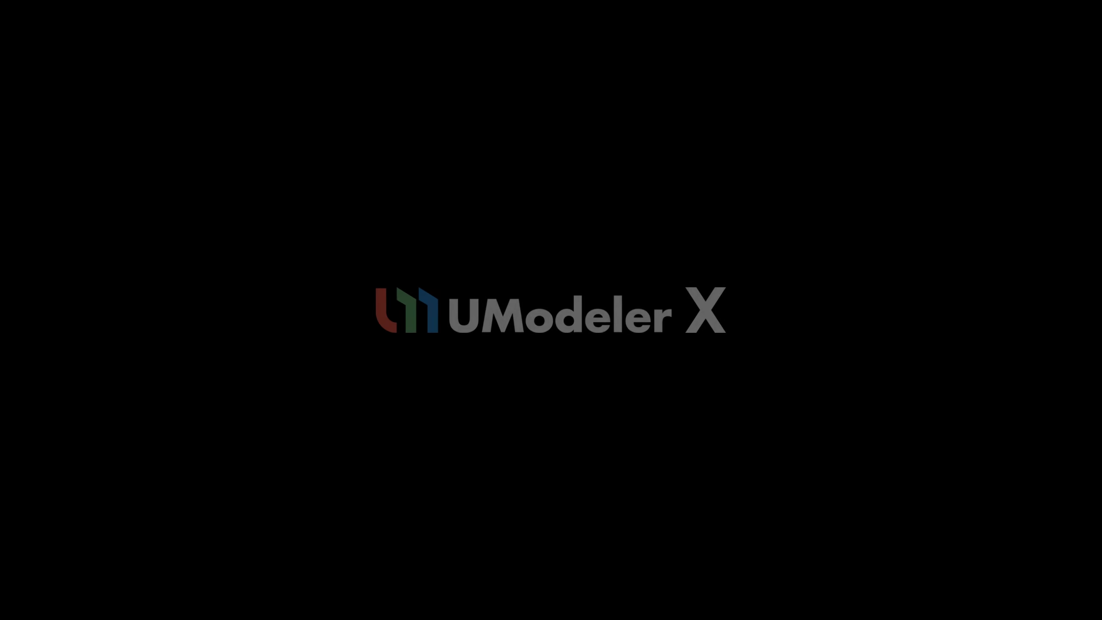